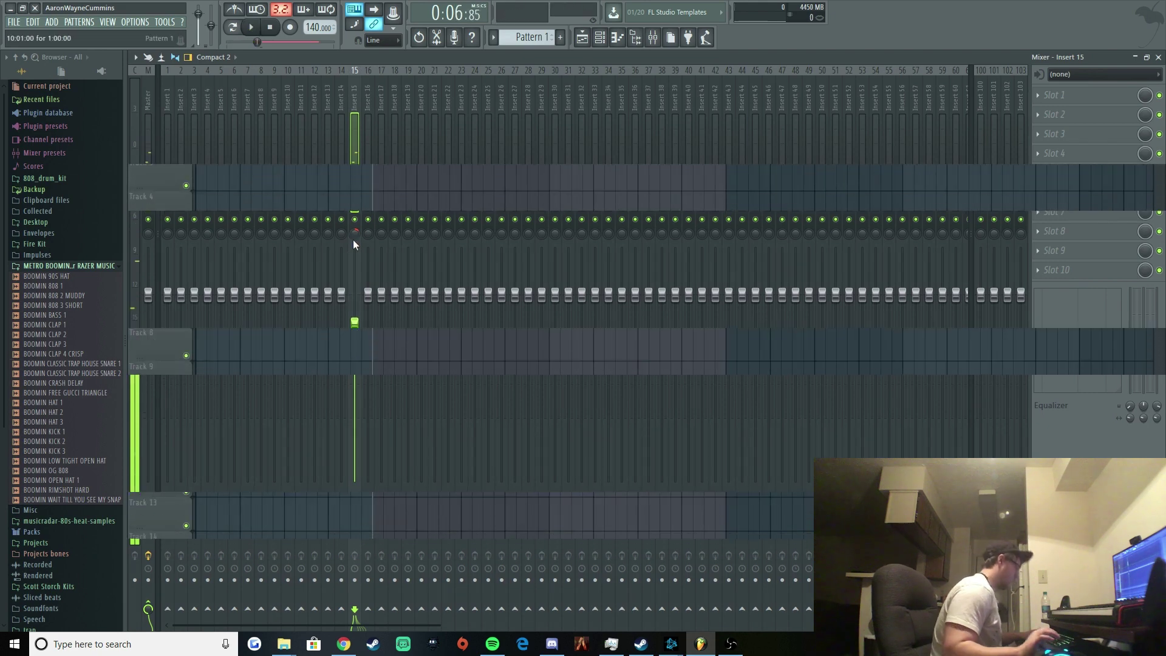
# Step: Switch to Pattern 2 and load the BOOMIN KICK 1 sample as a new channel routed to mixer track 2
pyautogui.press('F5')
pyautogui.moveTo(46, 431); pyautogui.dragTo(122, 394)
pyautogui.scroll(-1, 378, 219)
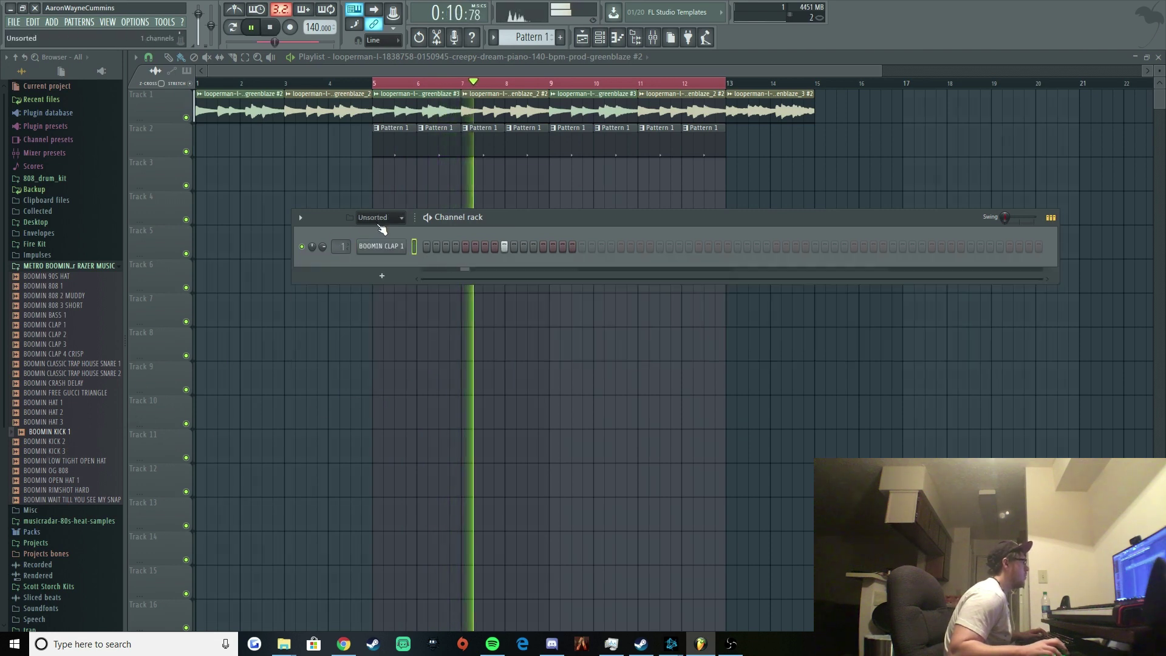
pyautogui.scroll(1, 535, 32)
pyautogui.moveTo(46, 432); pyautogui.dragTo(340, 267)
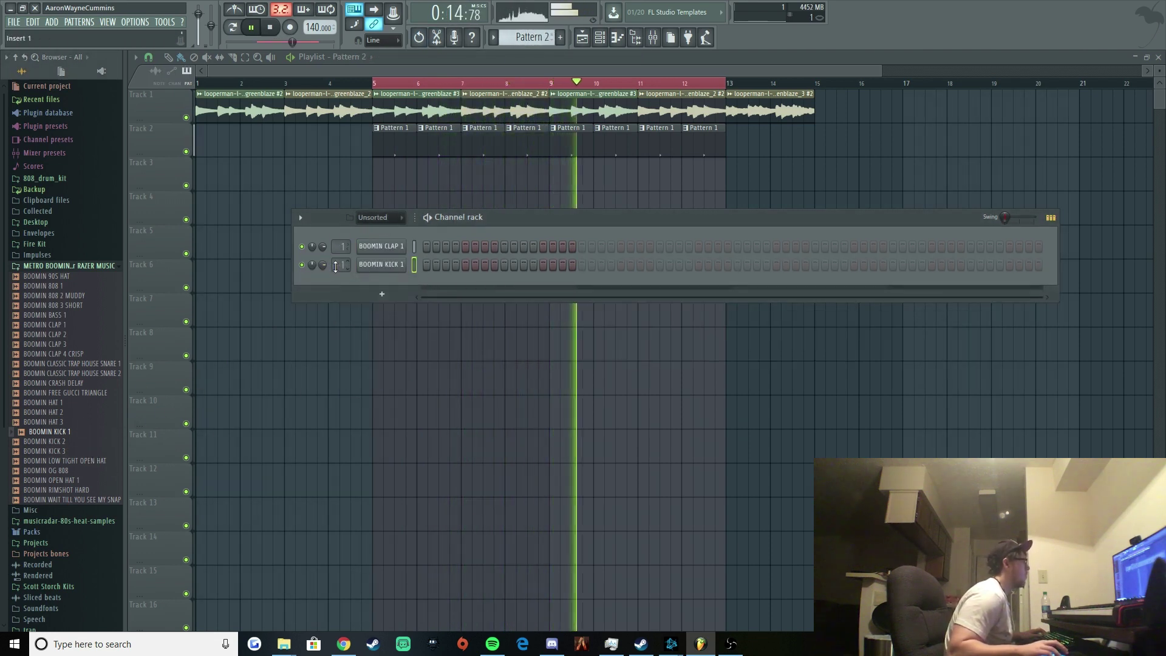
# Step: Place Pattern 2 clips on Track 3 of the playlist at bars 5 and 9, and stop playback
pyautogui.click(384, 182)
pyautogui.click(554, 173)
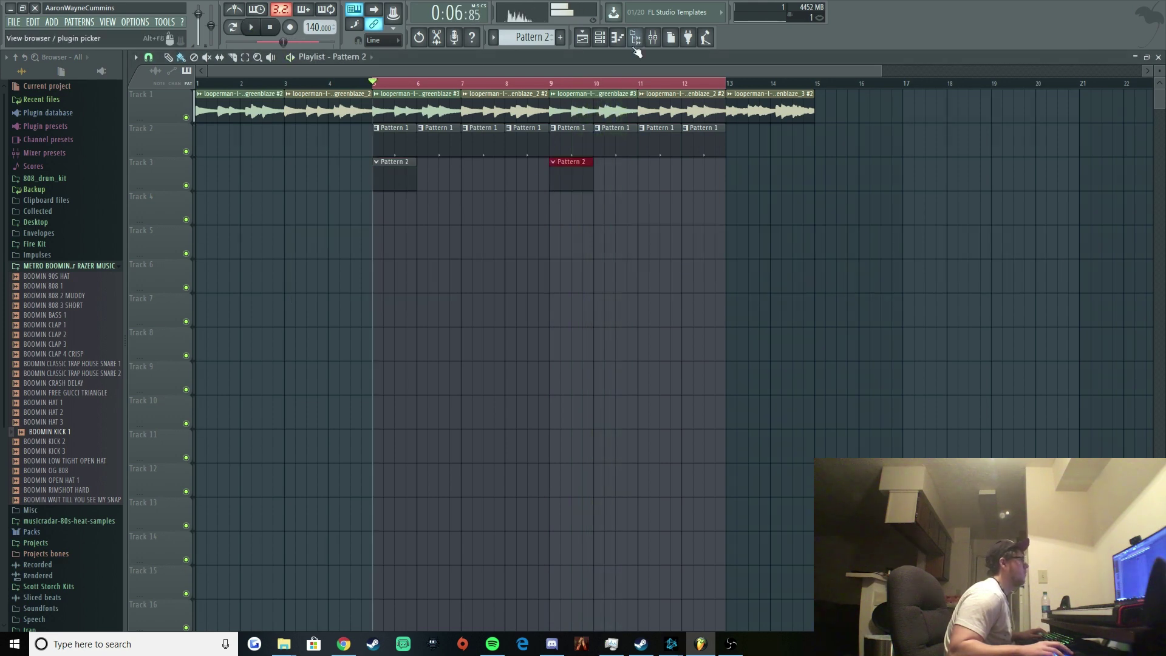
pyautogui.press('space')
# Step: Program BOOMIN KICK 1 hits in Pattern 2 on steps 1, 13, 21 and 33 while auditioning them against the loop
pyautogui.press('F6')
pyautogui.click(427, 264)
pyautogui.press('space')
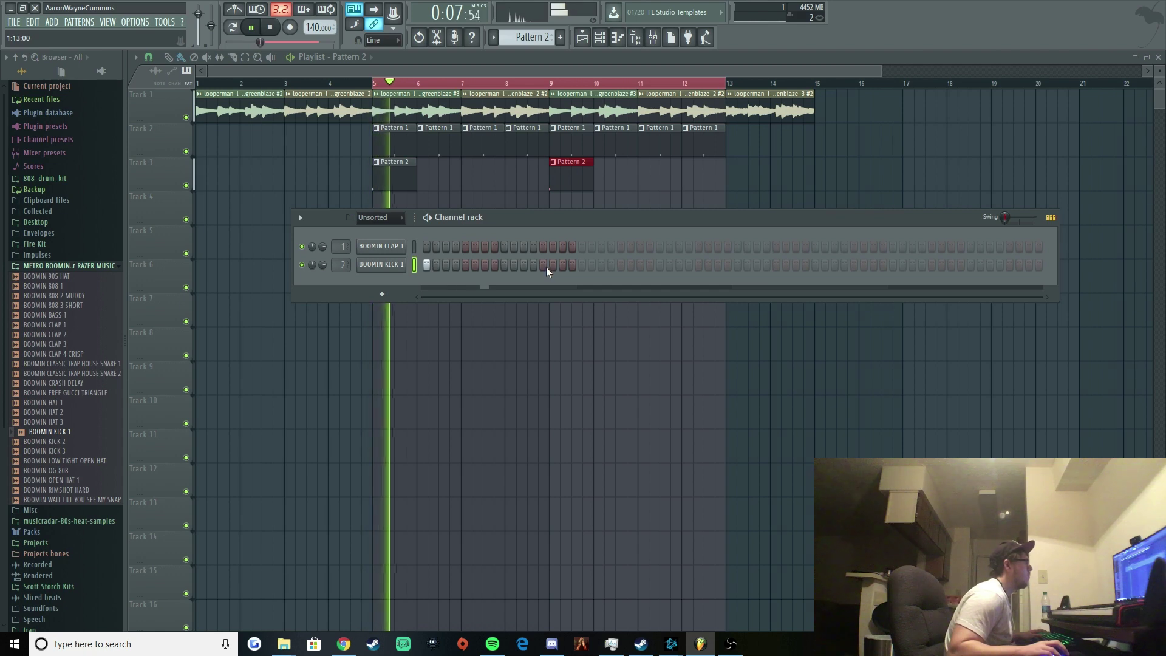
pyautogui.press('space')
pyautogui.press('space')
pyautogui.click(541, 265)
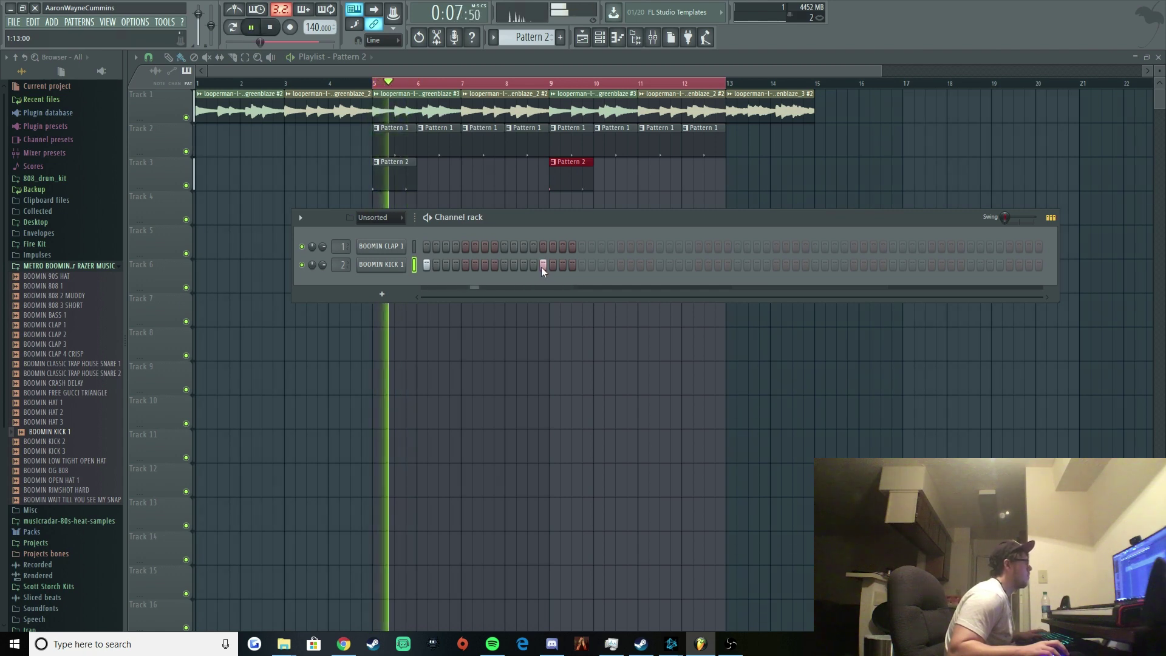
pyautogui.press('space')
pyautogui.press('space')
pyautogui.click(620, 266)
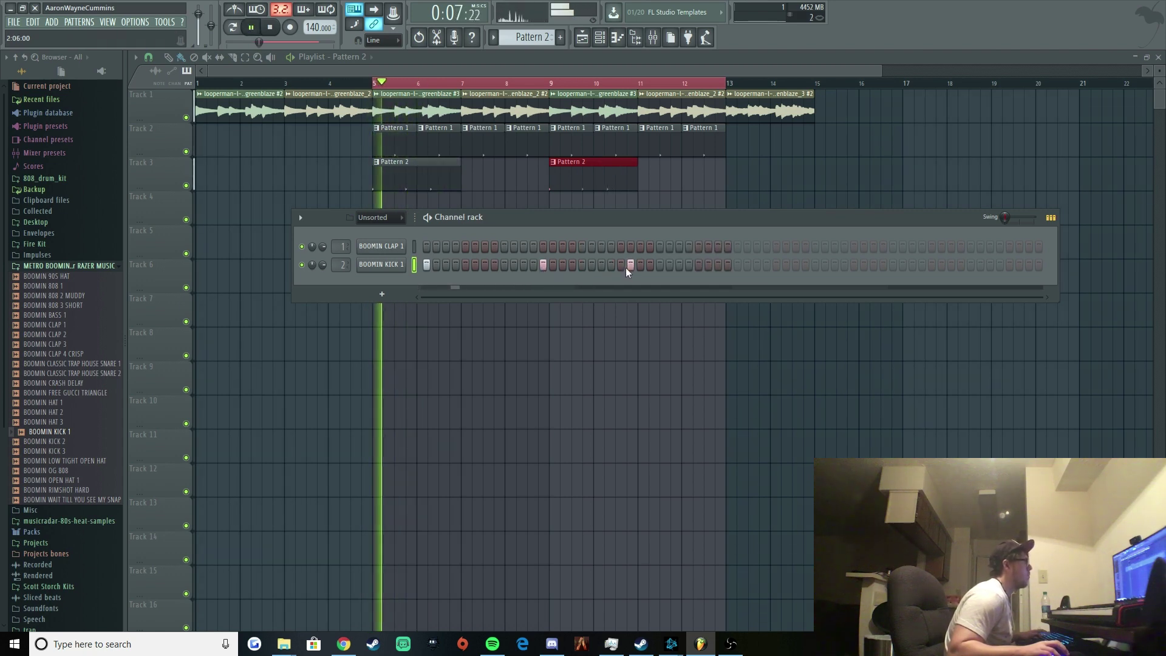
pyautogui.click(736, 265)
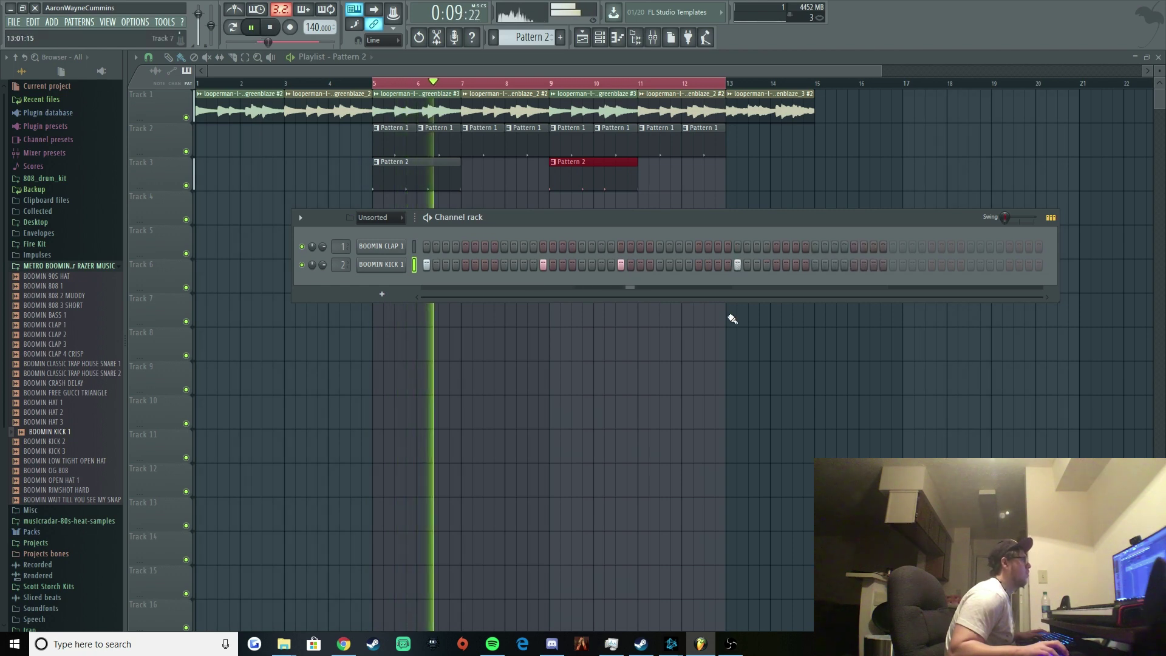
pyautogui.press('space')
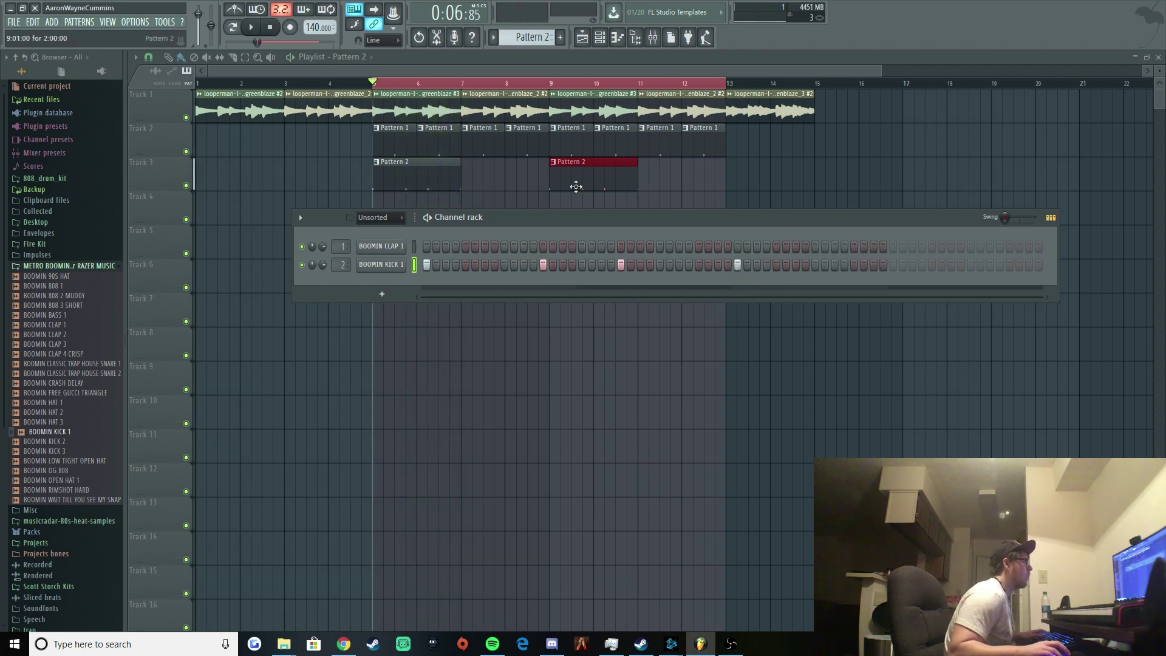
# Step: Extend the BOOMIN KICK 1 sequence in Pattern 2 with hits on steps 39, 45 and 53, checking by playback
pyautogui.click(854, 266)
pyautogui.click(931, 264)
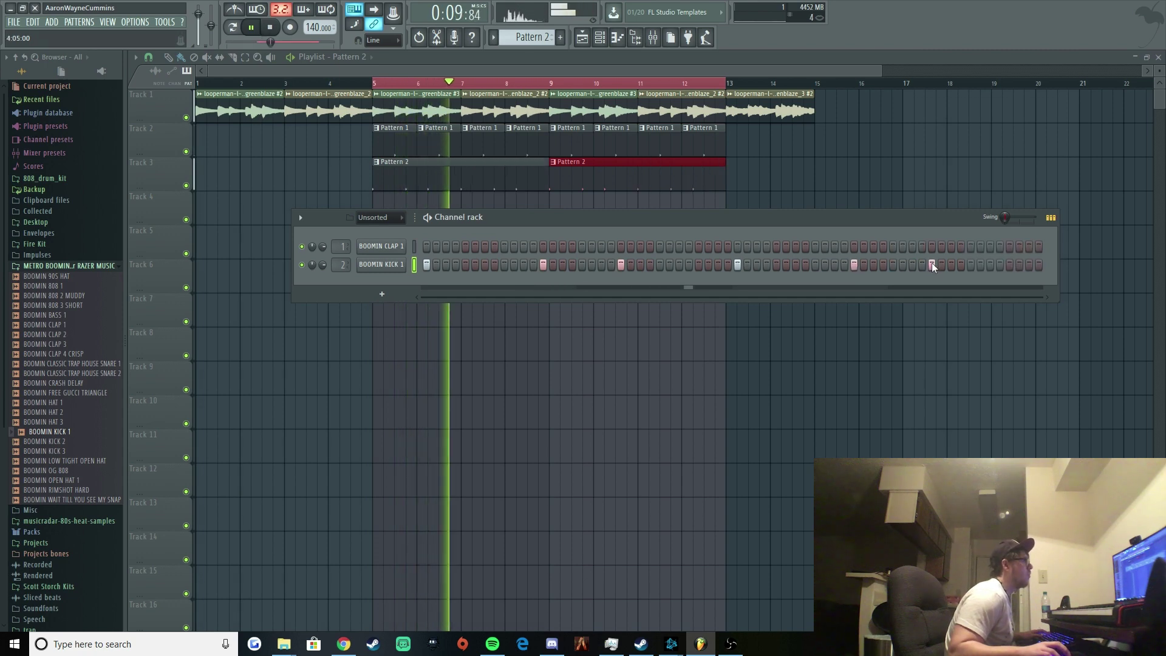
pyautogui.press('space')
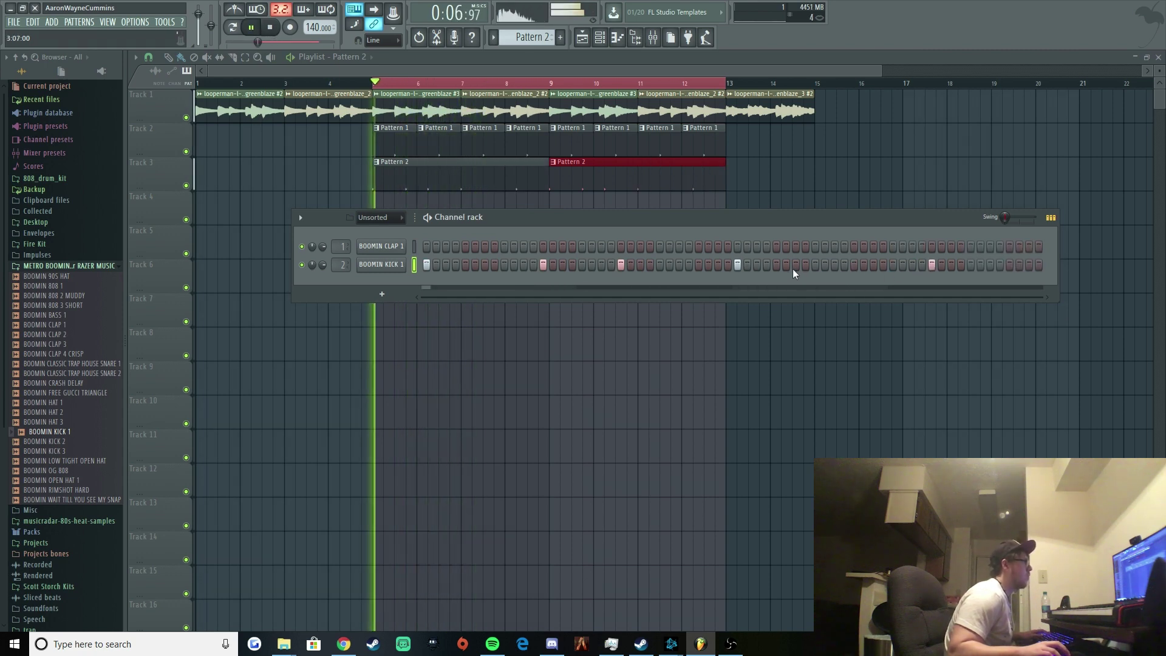
pyautogui.click(795, 265)
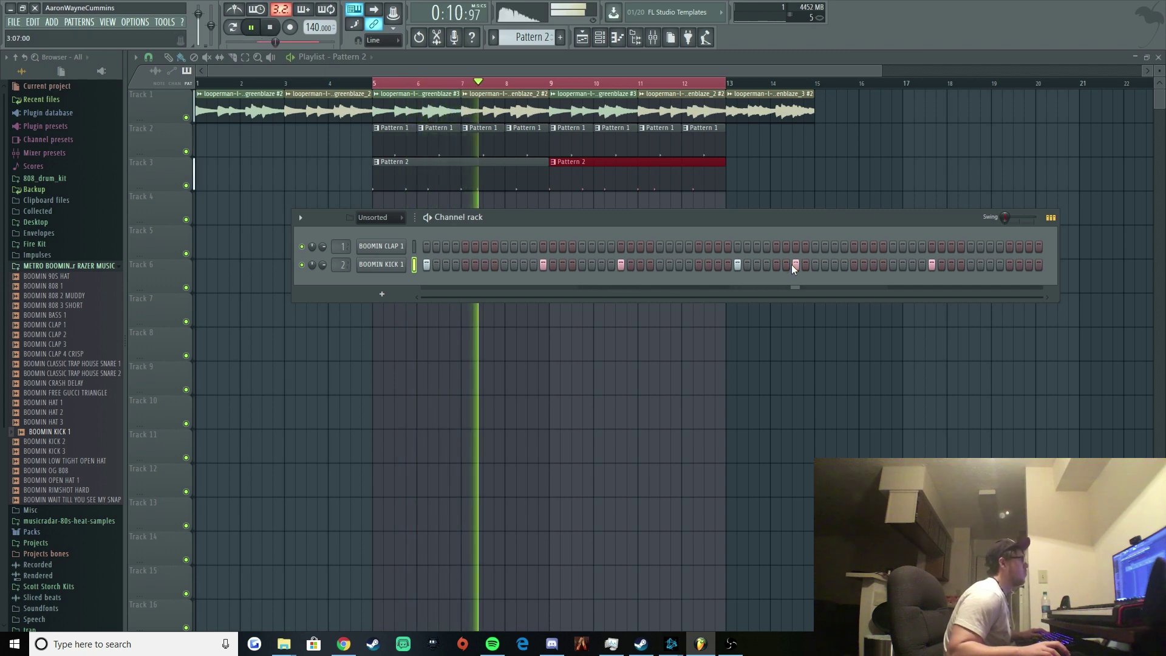
pyautogui.press('space')
pyautogui.press('space')
pyautogui.click(853, 265)
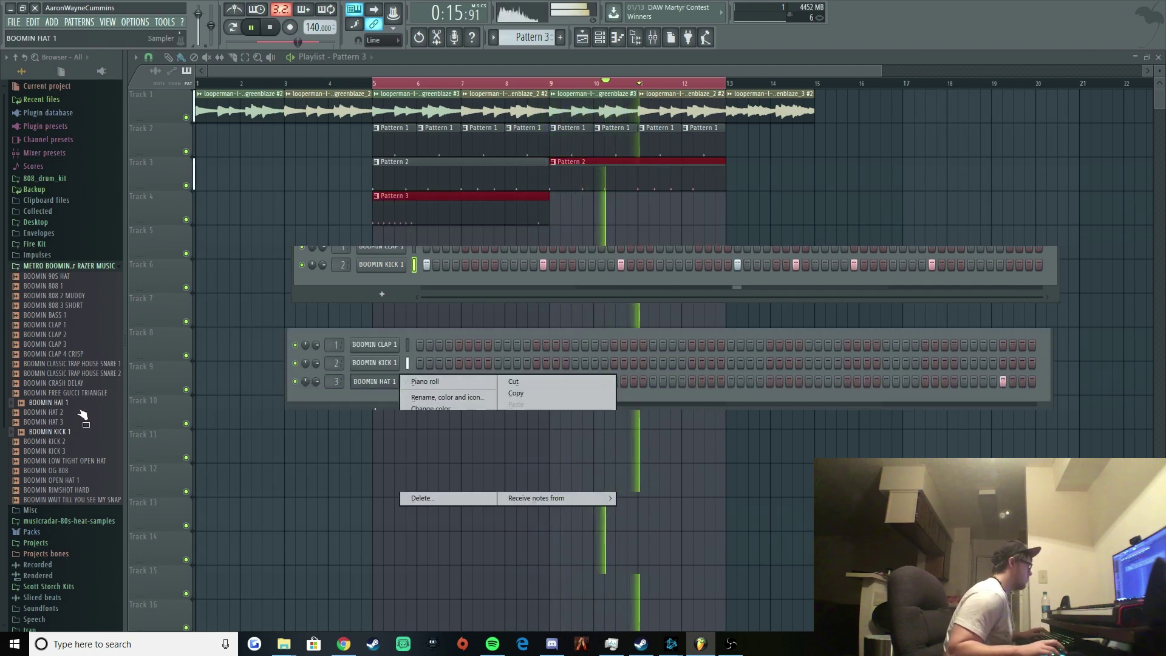
# Step: Place a second Pattern 3 clip on Track 4 at bar 9 and bring up the channel rack
pyautogui.click(560, 215)
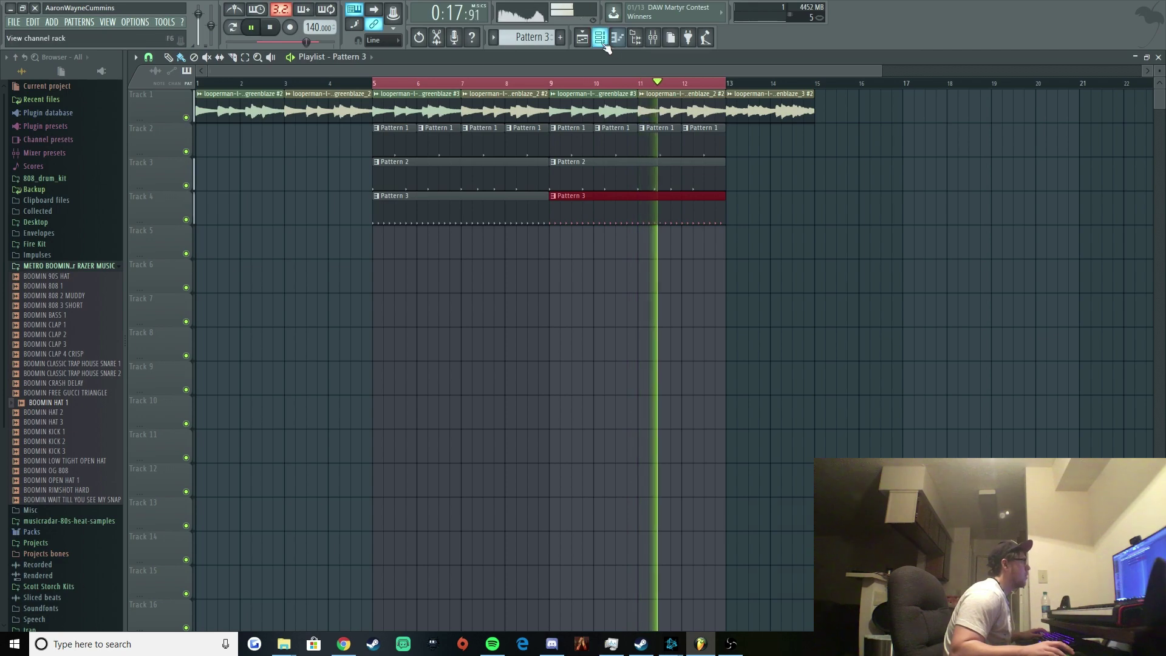
pyautogui.press('F6')
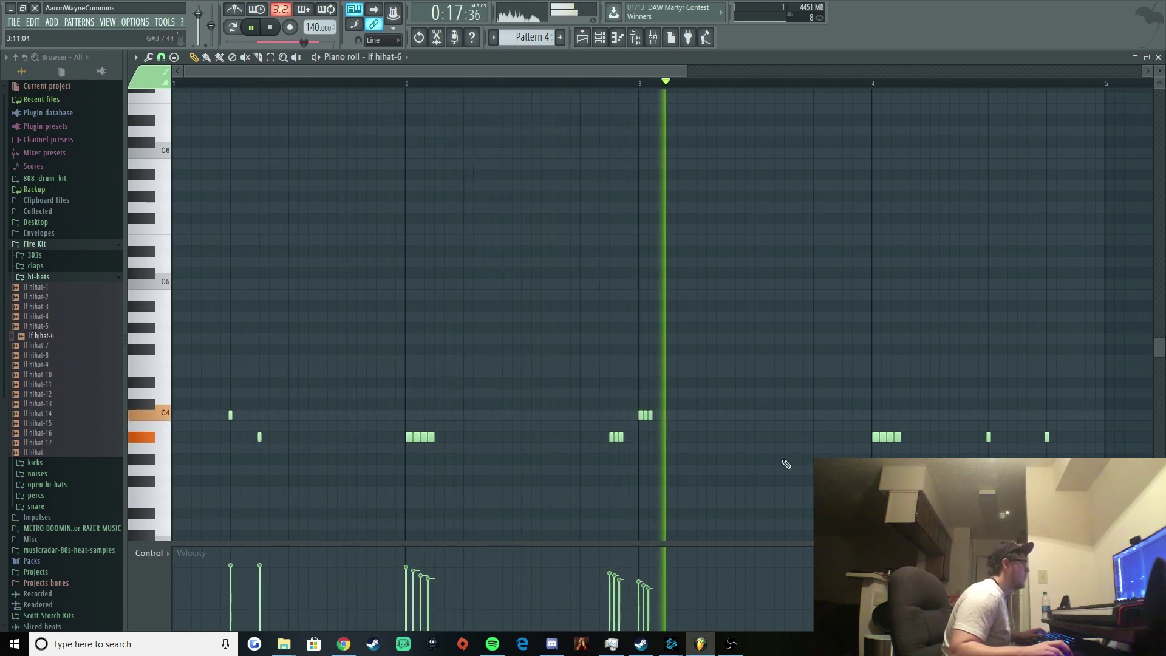
# Step: Open the METRO BOOMIN sample folder with Pattern 5 selected, and place Pattern 5 clips on Track 6 at bars 5 and 9
pyautogui.scroll(1, 532, 37)
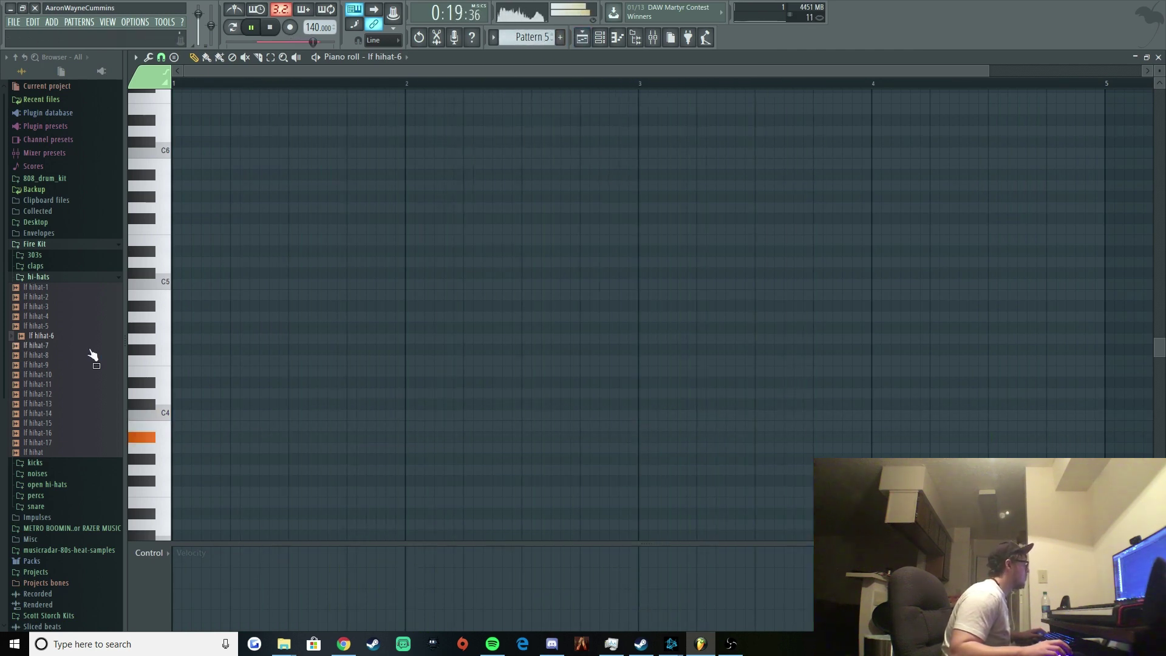
pyautogui.click(66, 529)
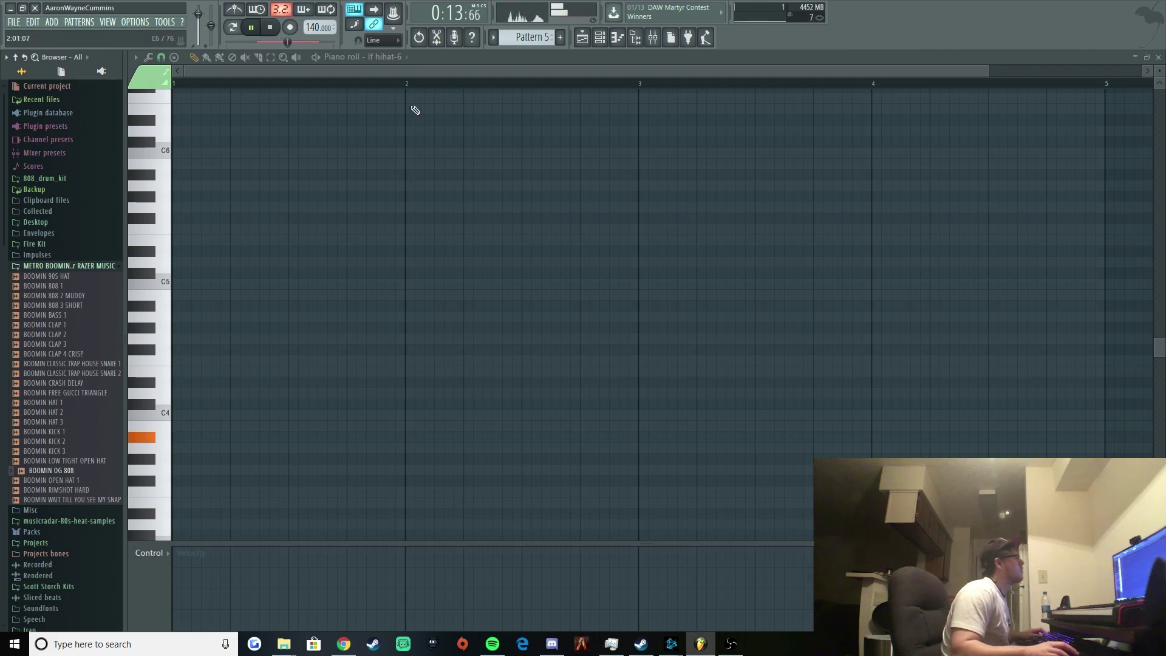
pyautogui.click(581, 38)
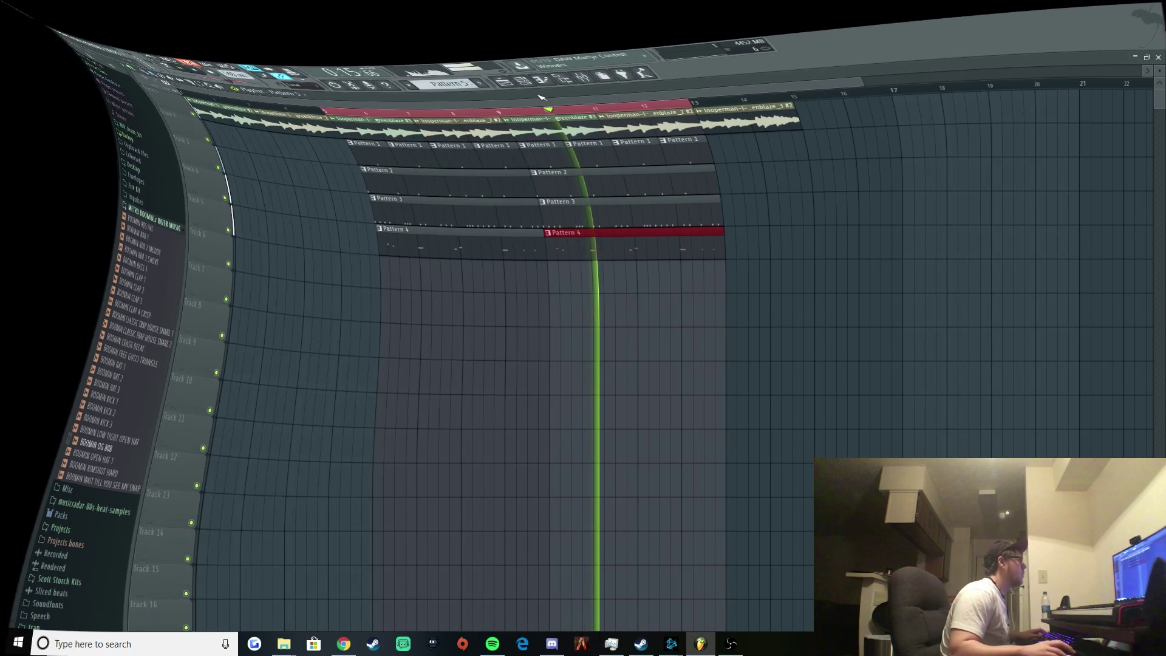
pyautogui.press('space')
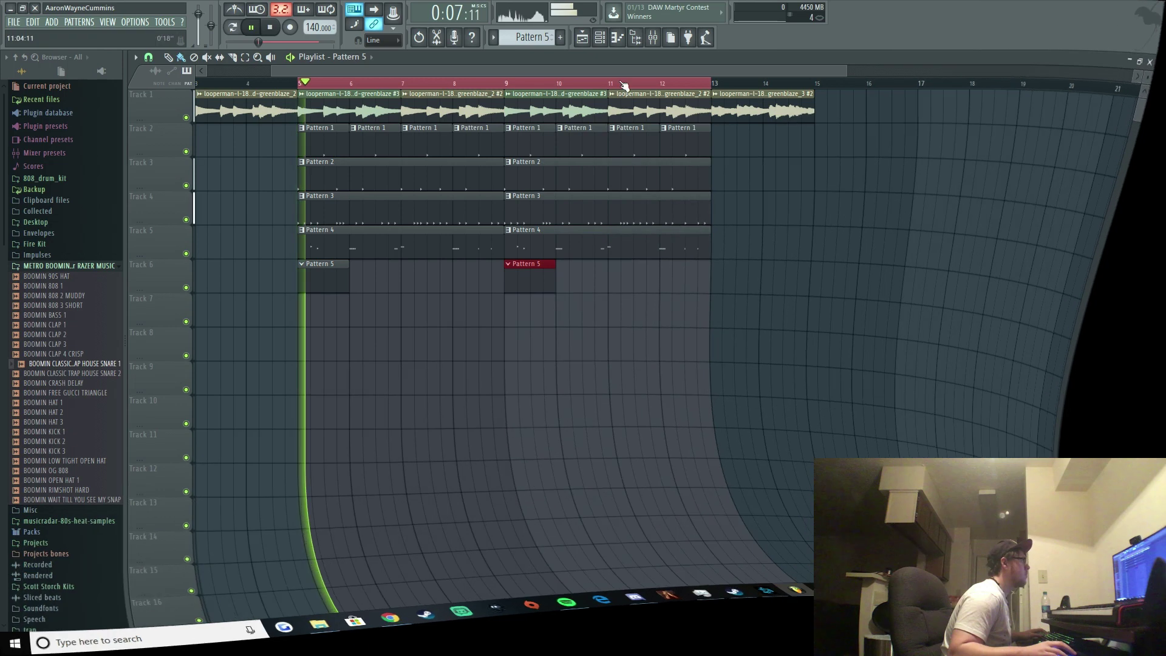
# Step: Program BOOMIN CLASSIC TRAP HOUSE SNARE 1 hits in Pattern 5 on steps 15 and 21, auditioning them with the arrangement
pyautogui.click(599, 37)
pyautogui.press('z')
pyautogui.press('space')
pyautogui.press('space')
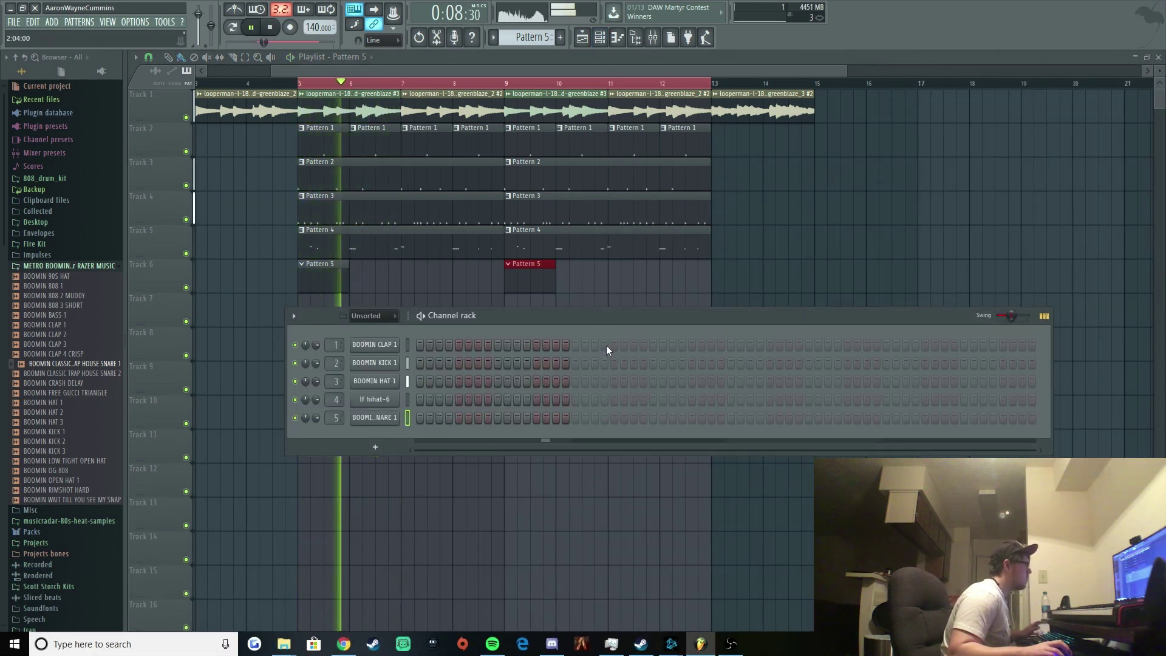
pyautogui.click(605, 343)
pyautogui.click(556, 417)
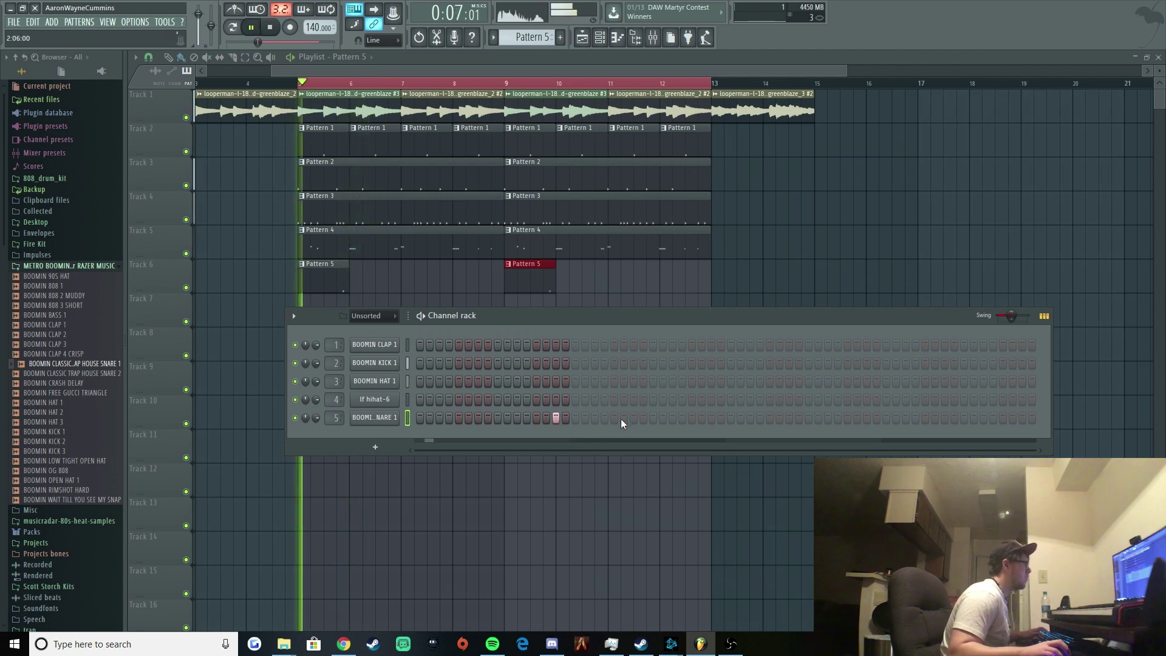
pyautogui.click(614, 417)
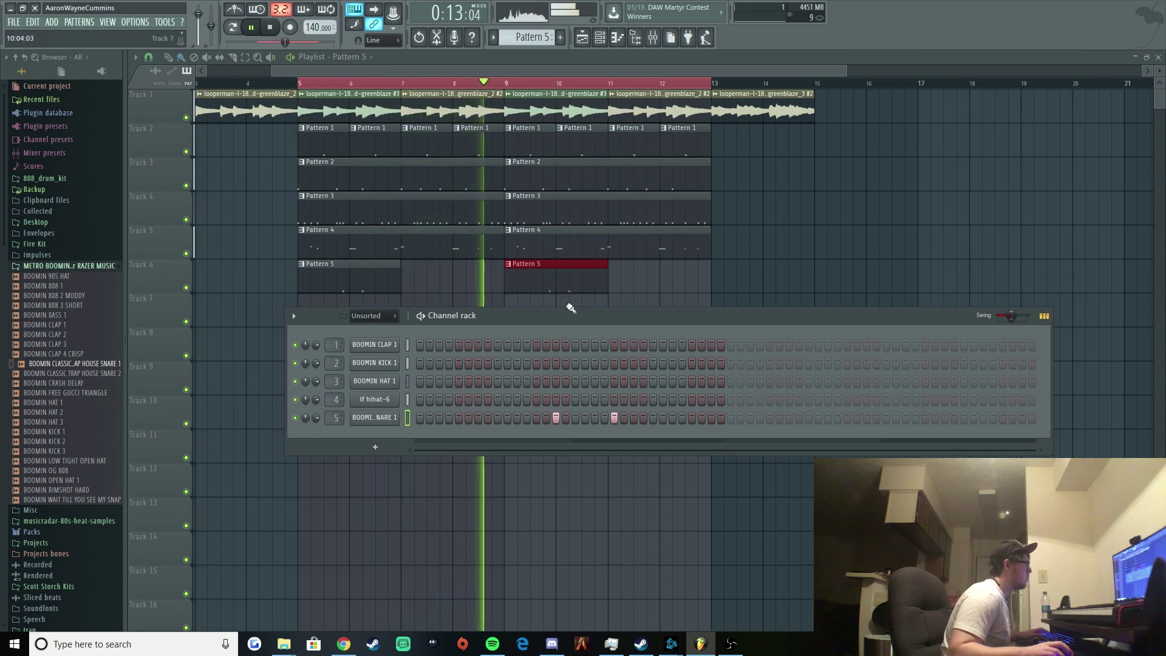
# Step: Try additional snare hits in the fourth bar of Pattern 5, on steps 53 and 56
pyautogui.click(924, 418)
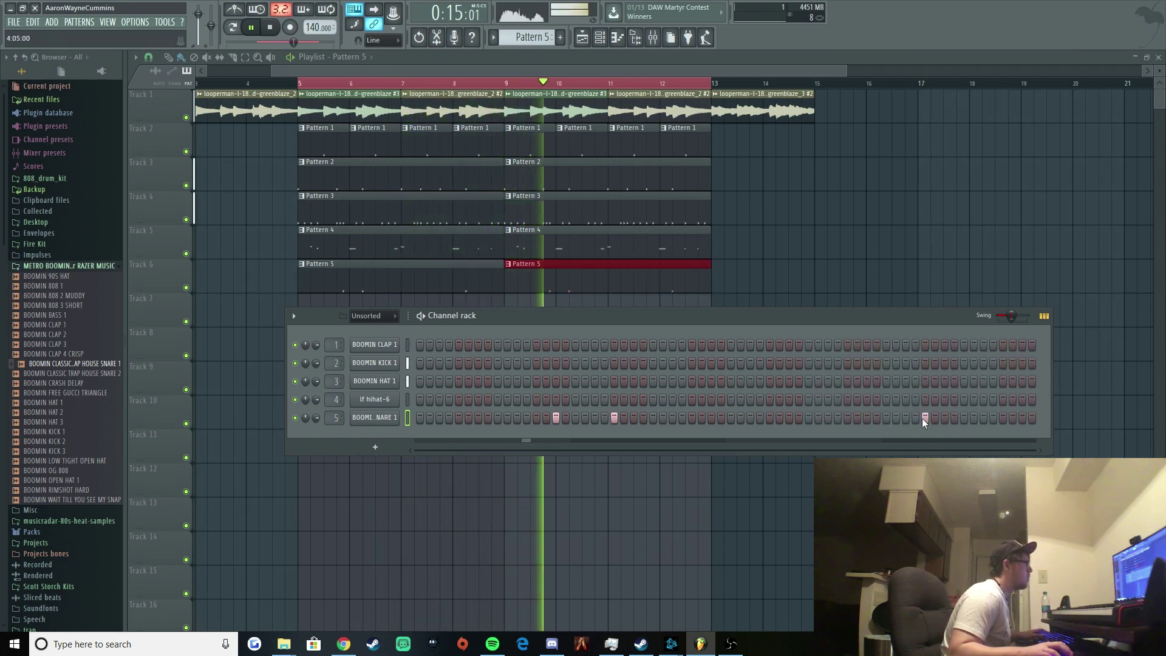
pyautogui.click(924, 417)
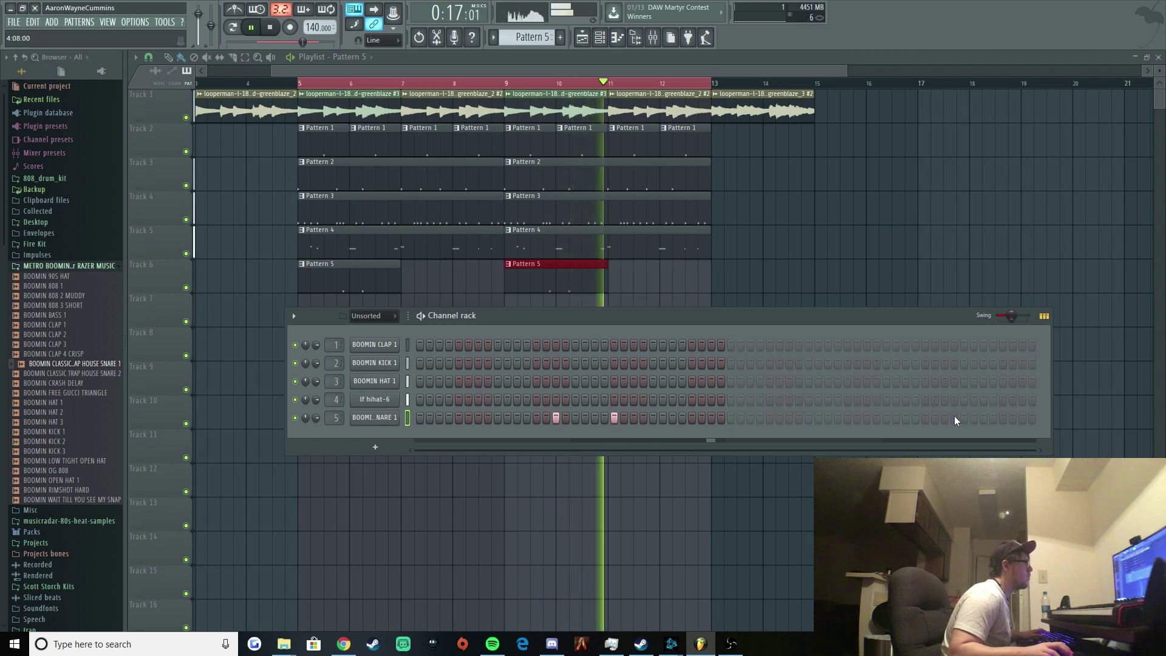
pyautogui.click(954, 418)
pyautogui.click(954, 418)
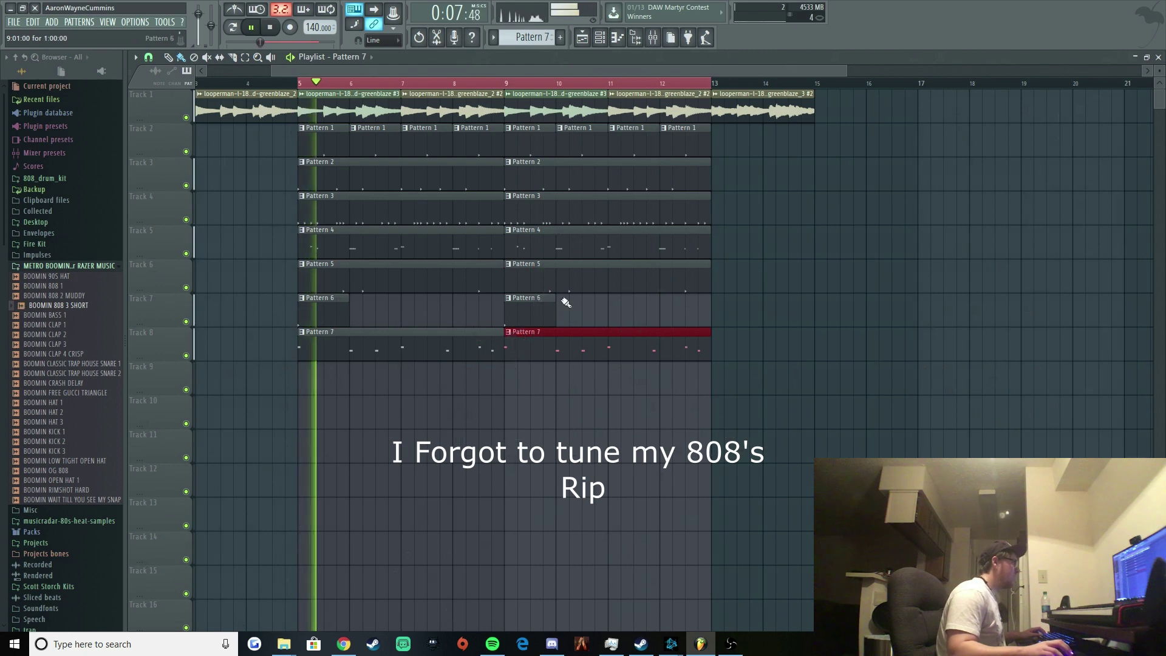
# Step: Select the reFX Nexus channel in the channel rack for Pattern 8 and assign it to mixer track 8
pyautogui.click(653, 38)
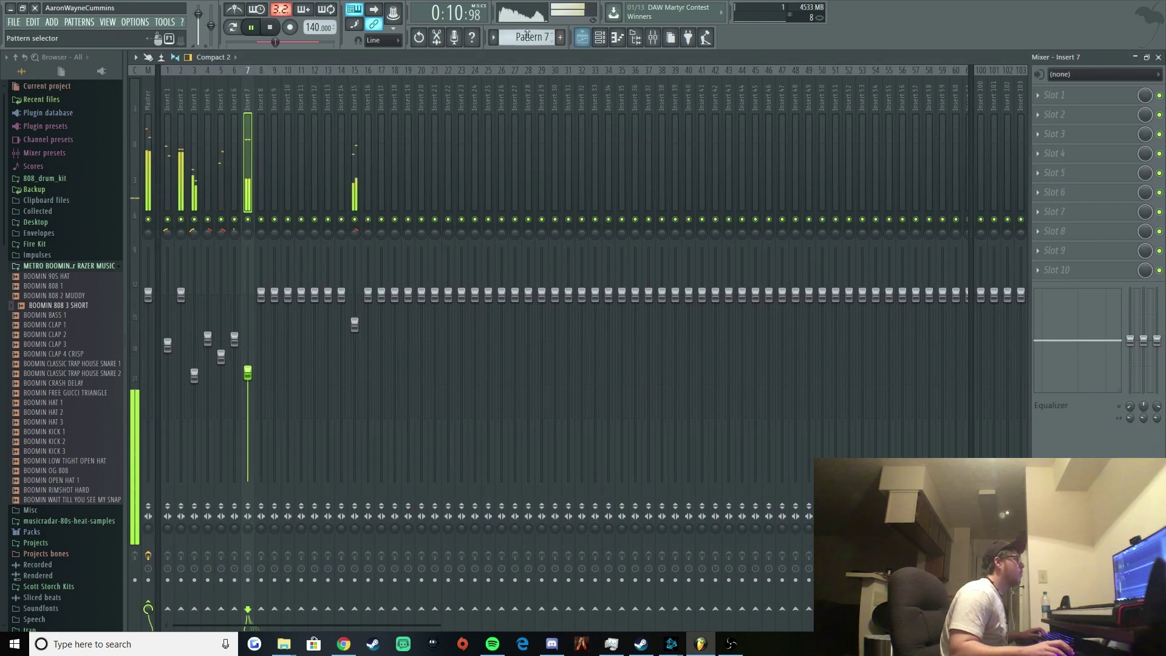
pyautogui.click(600, 37)
pyautogui.click(407, 472)
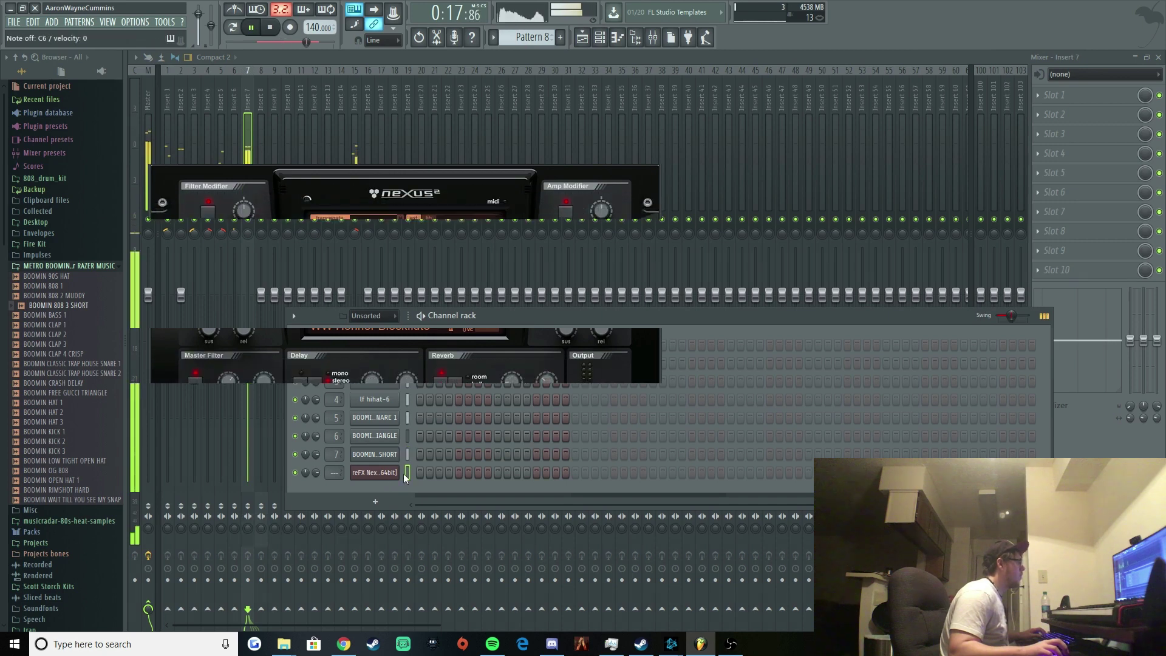
pyautogui.scroll(5, 340, 472)
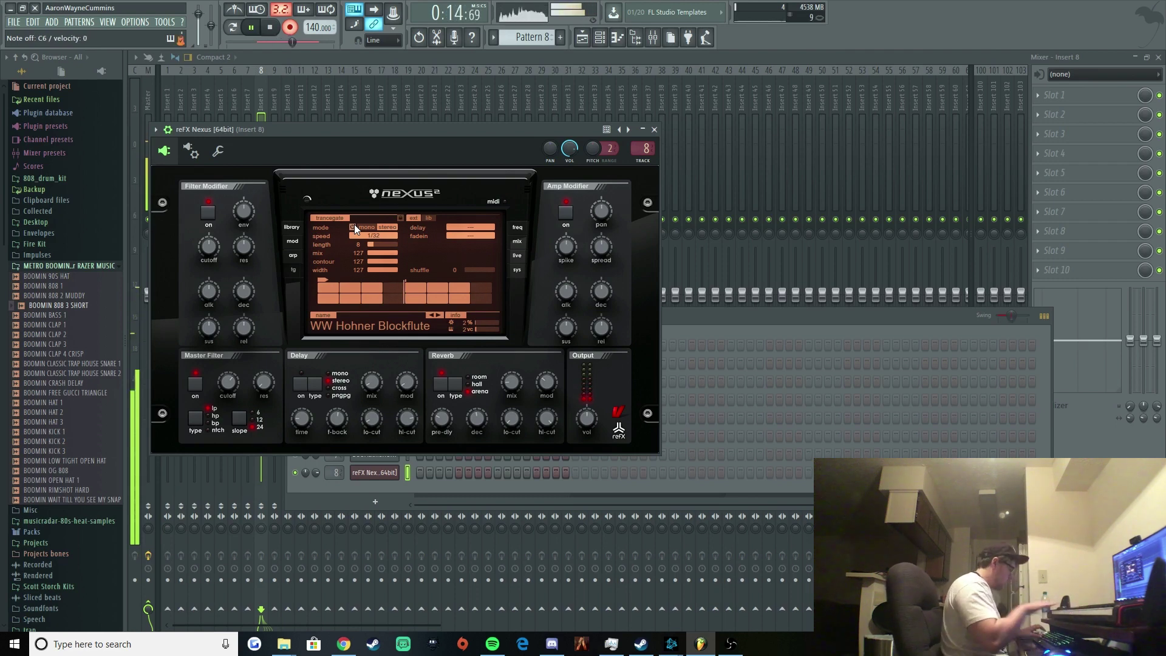
# Step: Stop recording the Nexus melody and lay out Pattern 8 on Track 9 of the playlist at bars 5 and 9
pyautogui.press('space')
pyautogui.click(584, 37)
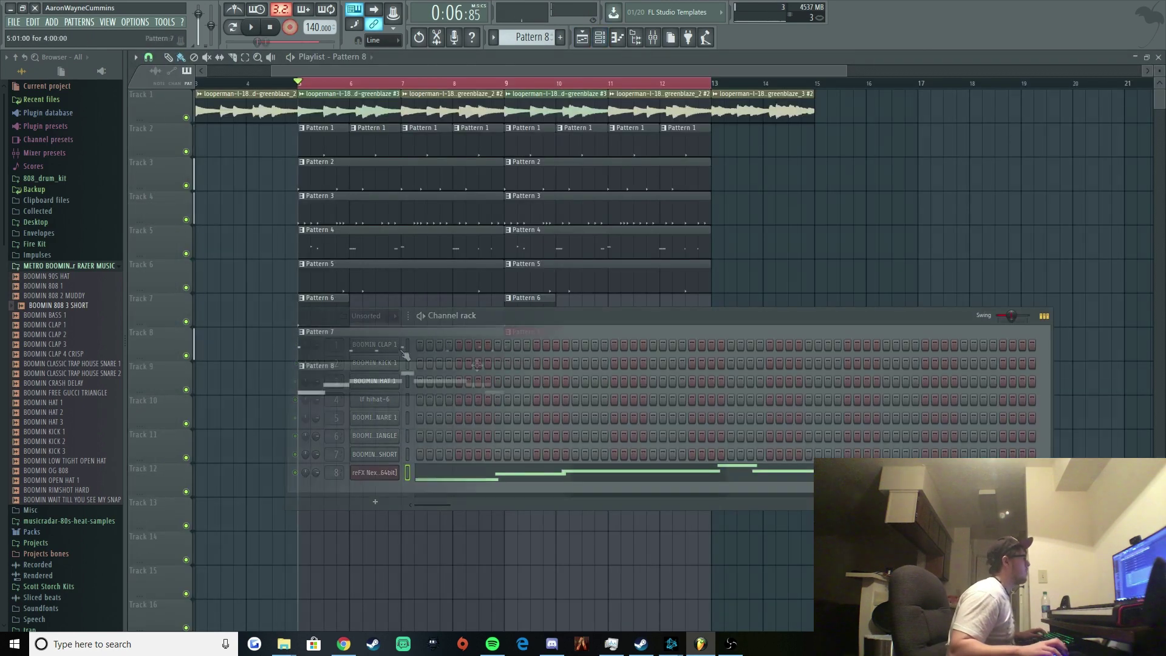
pyautogui.press('space')
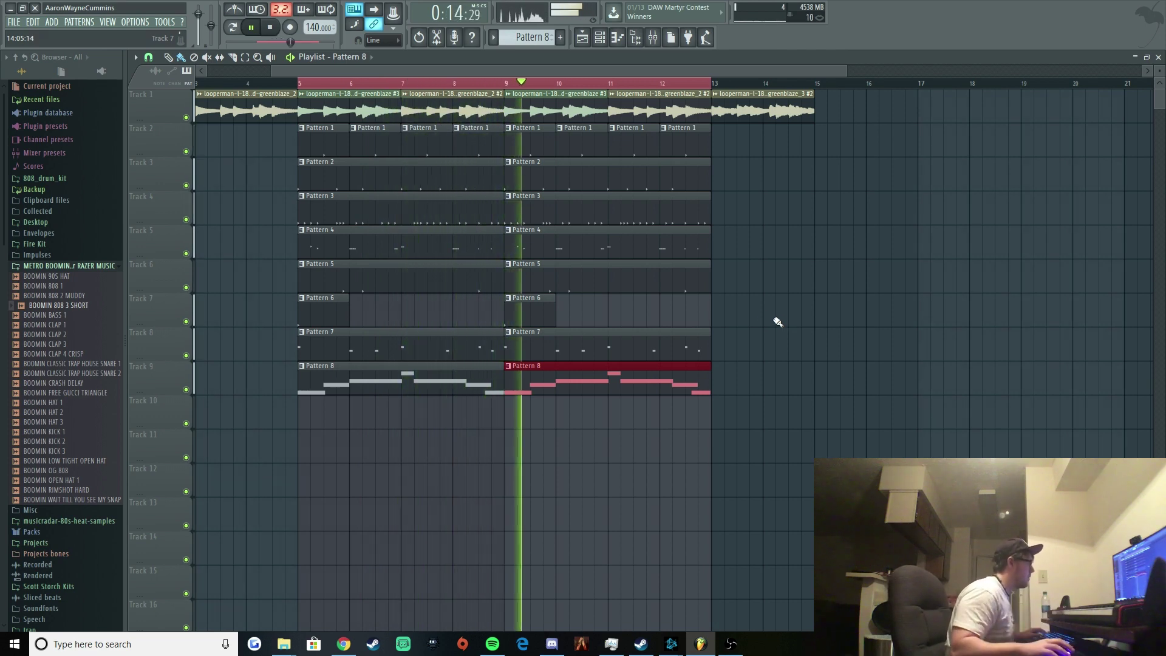
# Step: Open Pattern 8 in the piano roll and shorten the D6 note in bar 4 to end near the following C6 note's start
pyautogui.doubleClick(477, 383)
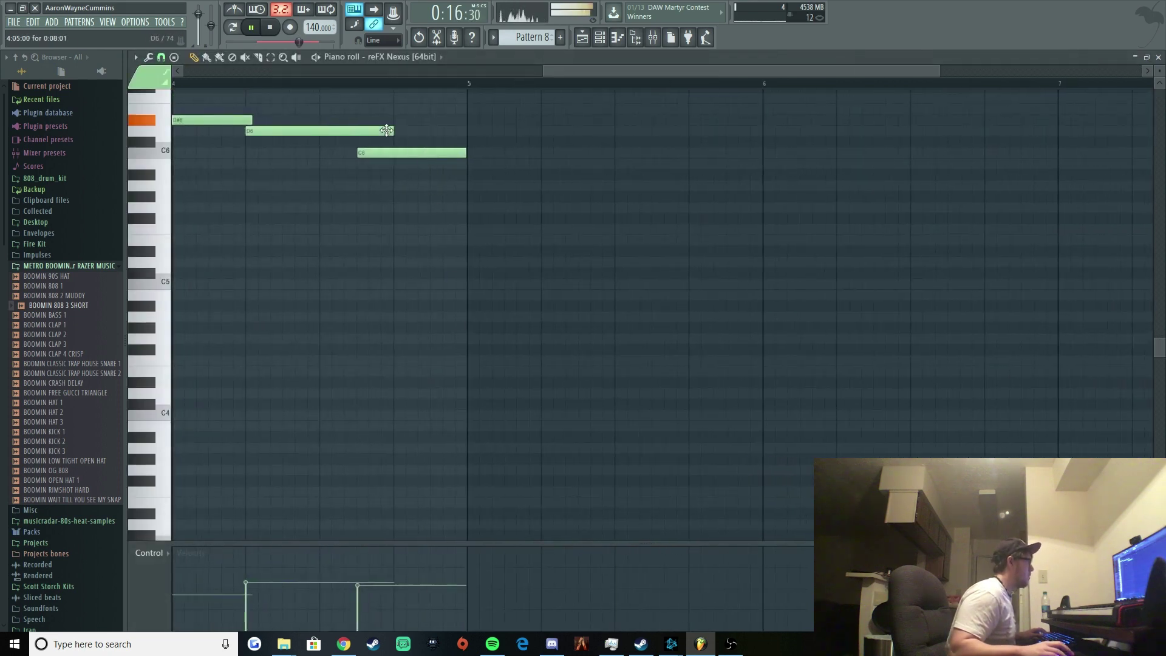
pyautogui.moveTo(380, 131); pyautogui.dragTo(362, 131)
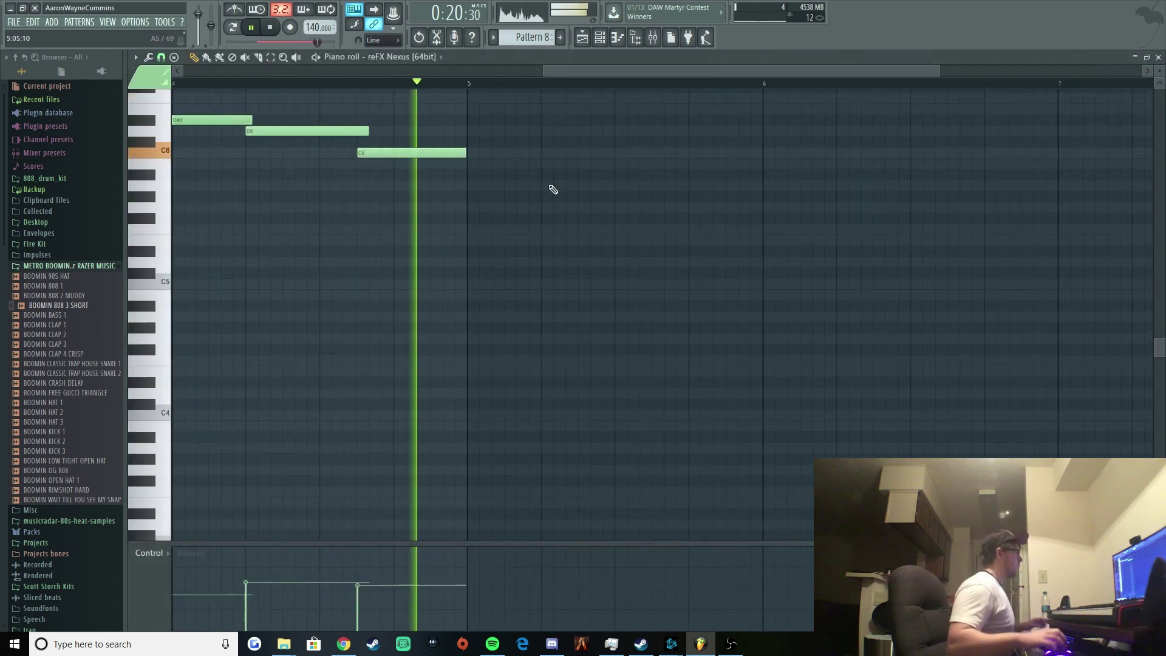
# Step: Switch to Pattern 9 in the playlist and add another reFX Nexus [64bit] channel to the channel rack
pyautogui.click(589, 38)
pyautogui.click(599, 38)
pyautogui.scroll(-1, 527, 37)
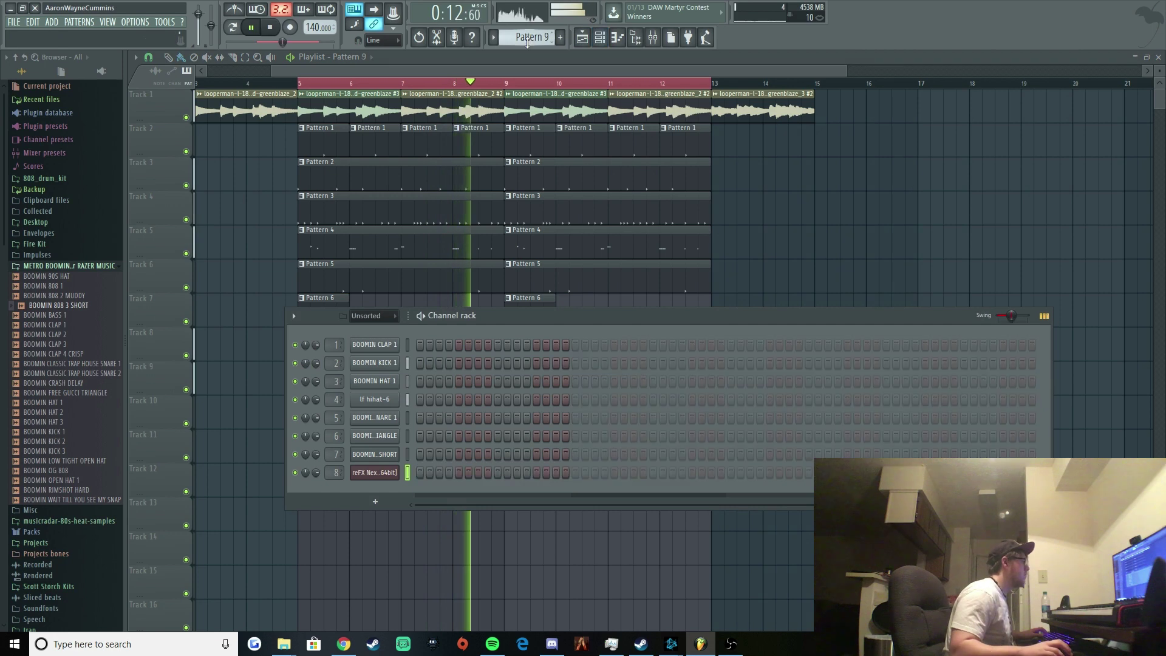
pyautogui.click(374, 501)
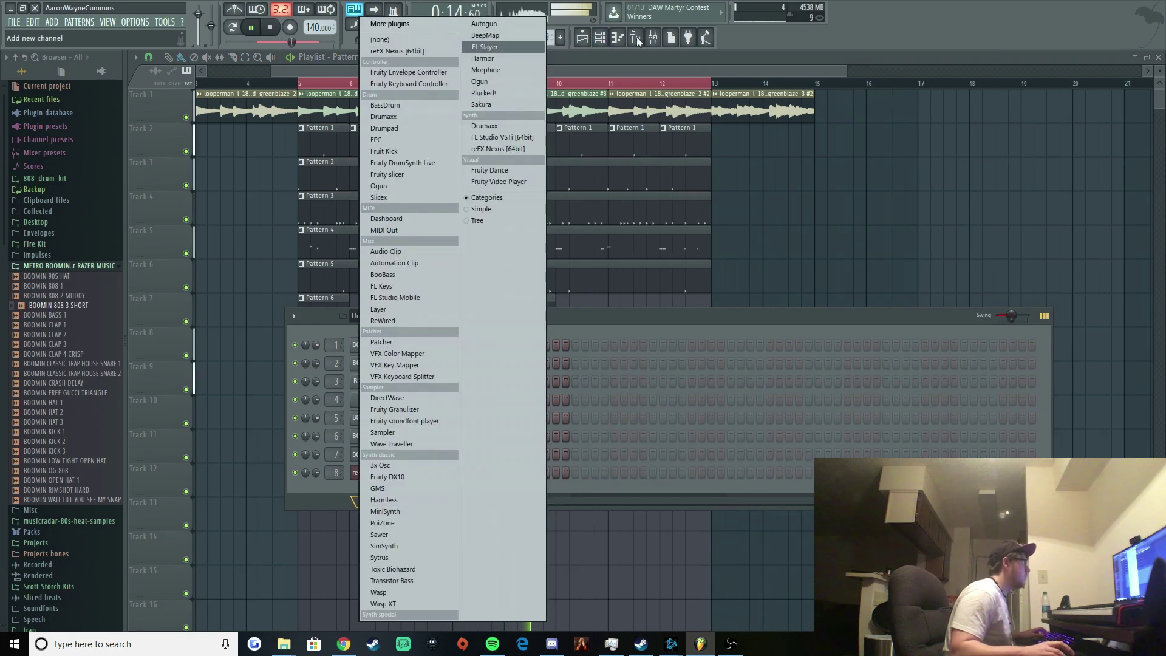
pyautogui.click(498, 149)
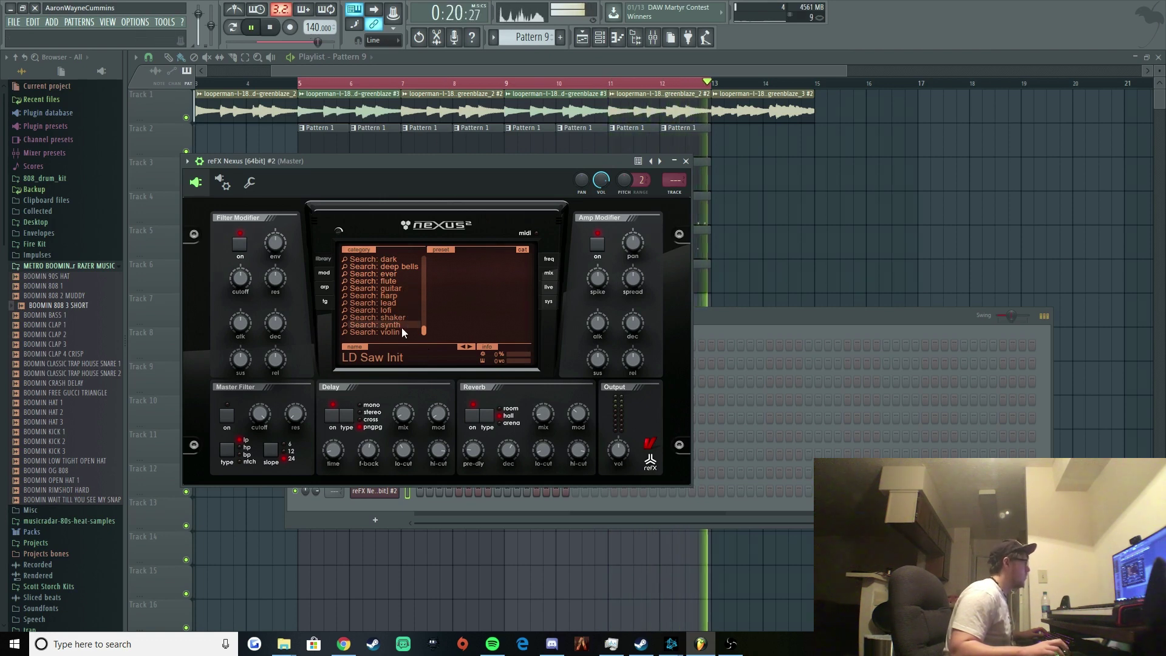
# Step: Load the AR Guitar Ballad 1 B preset from the guitar search and record a melody alternating G7 and F7 notes into Pattern 9
pyautogui.click(403, 290)
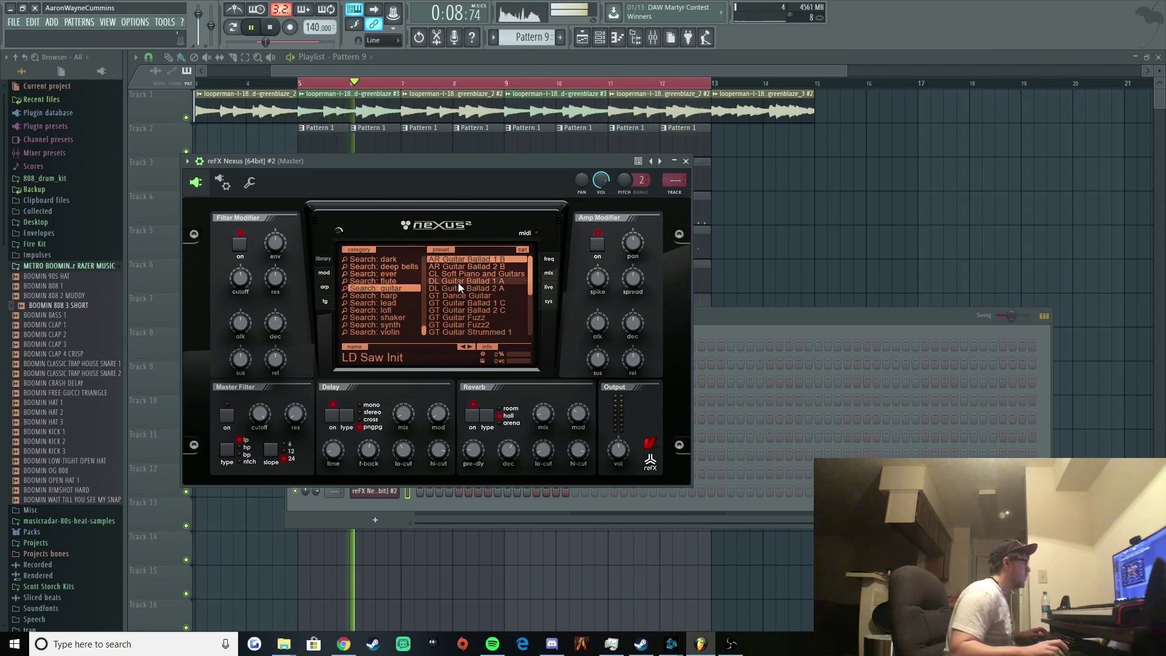
pyautogui.click(476, 258)
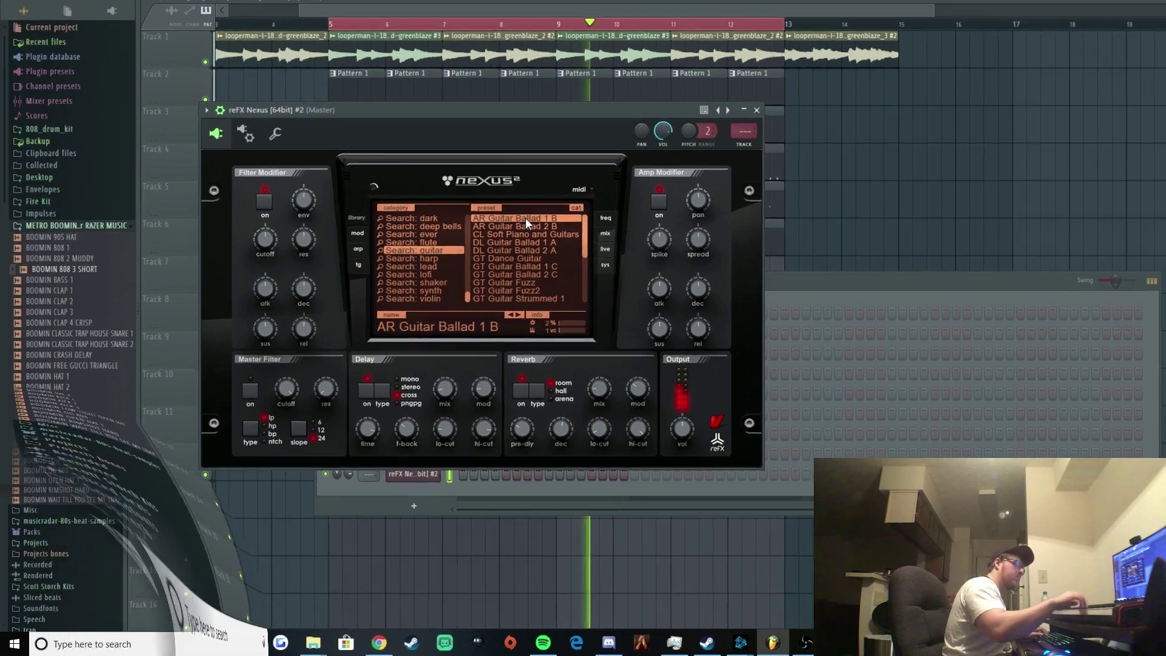
pyautogui.press('r')
pyautogui.press('space')
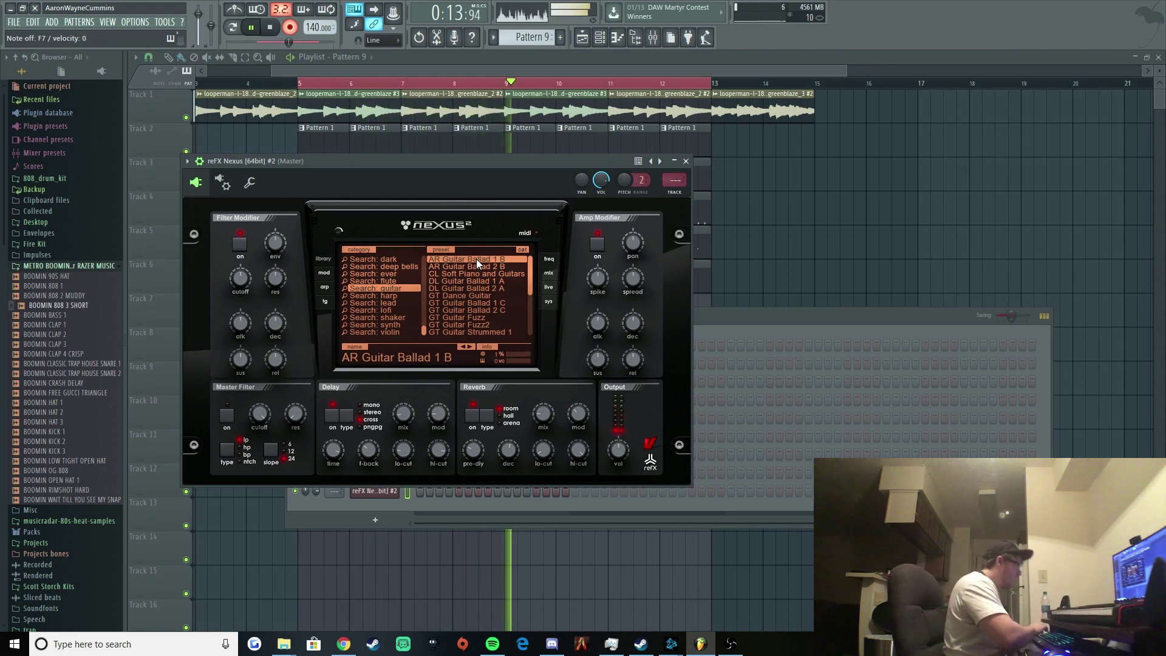
pyautogui.press('space')
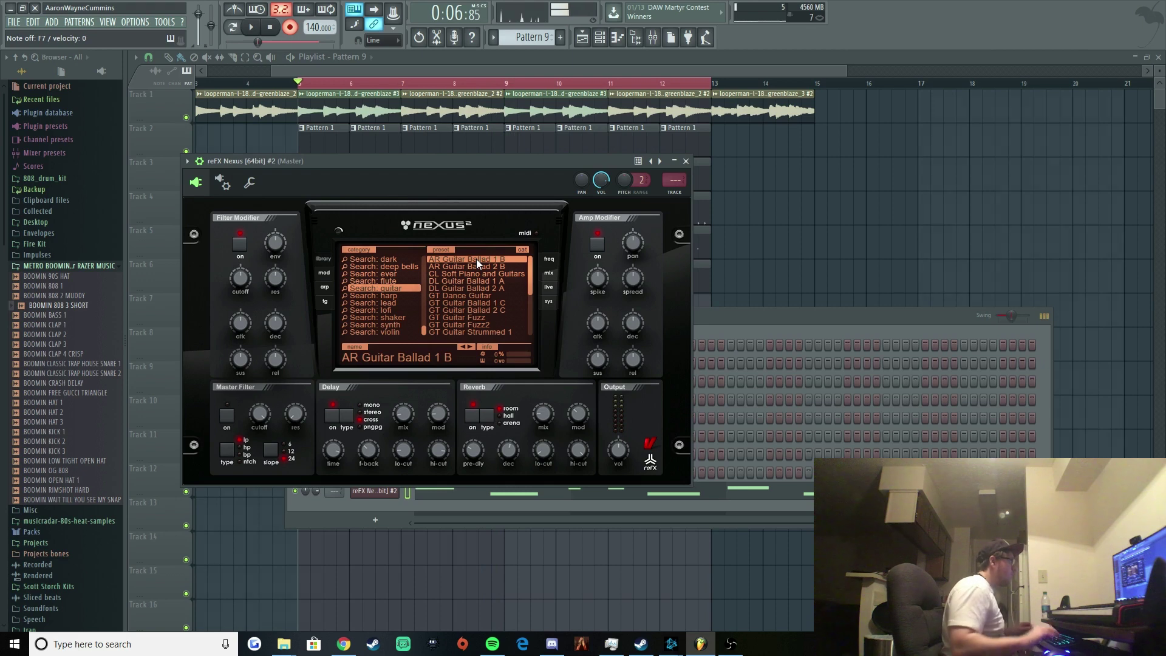
# Step: Open Pattern 9 in the piano roll and duplicate the two short G7 notes in bar 2 one octave higher
pyautogui.click(620, 39)
pyautogui.click(585, 38)
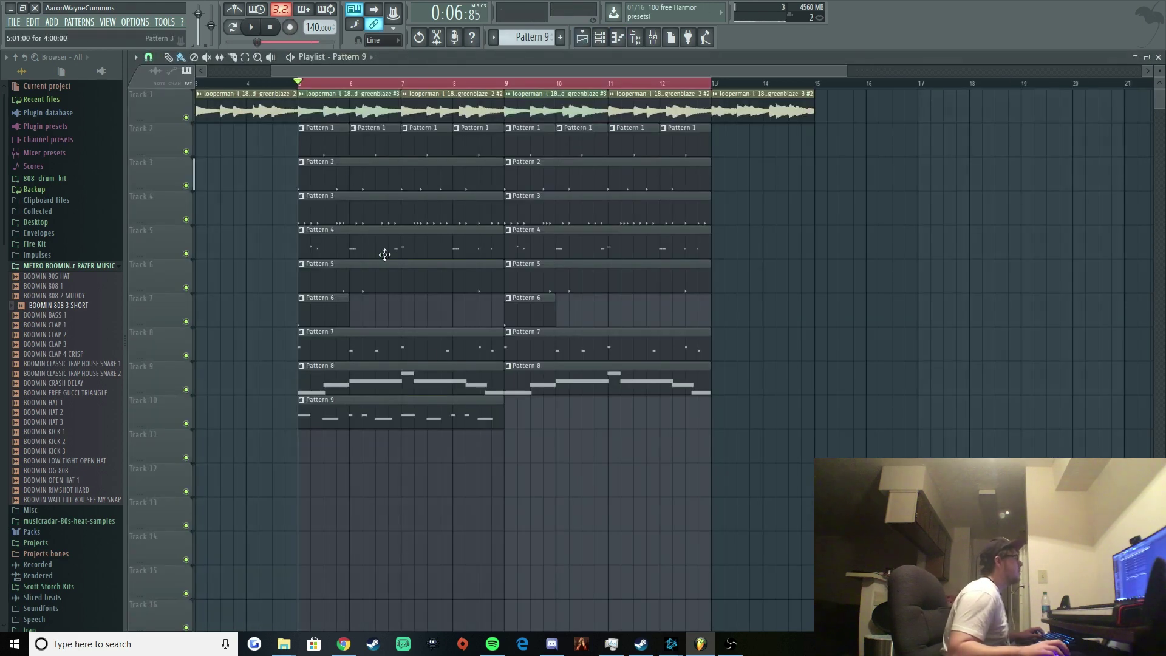
pyautogui.doubleClick(431, 411)
pyautogui.scroll(5, 334, 295)
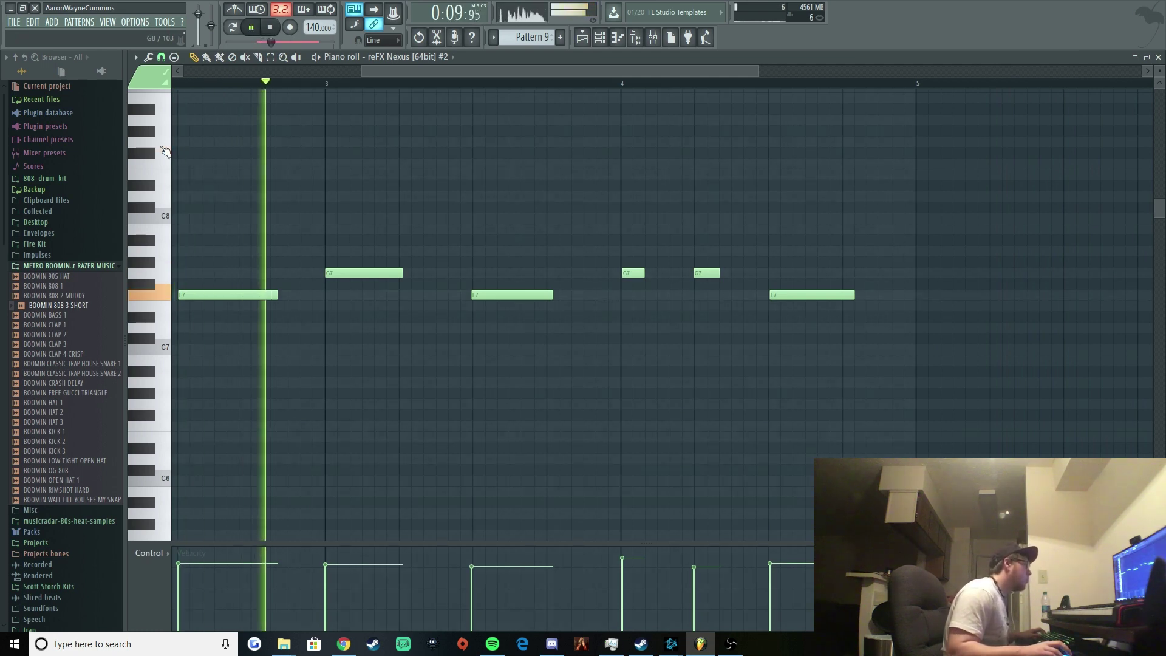
pyautogui.press('space')
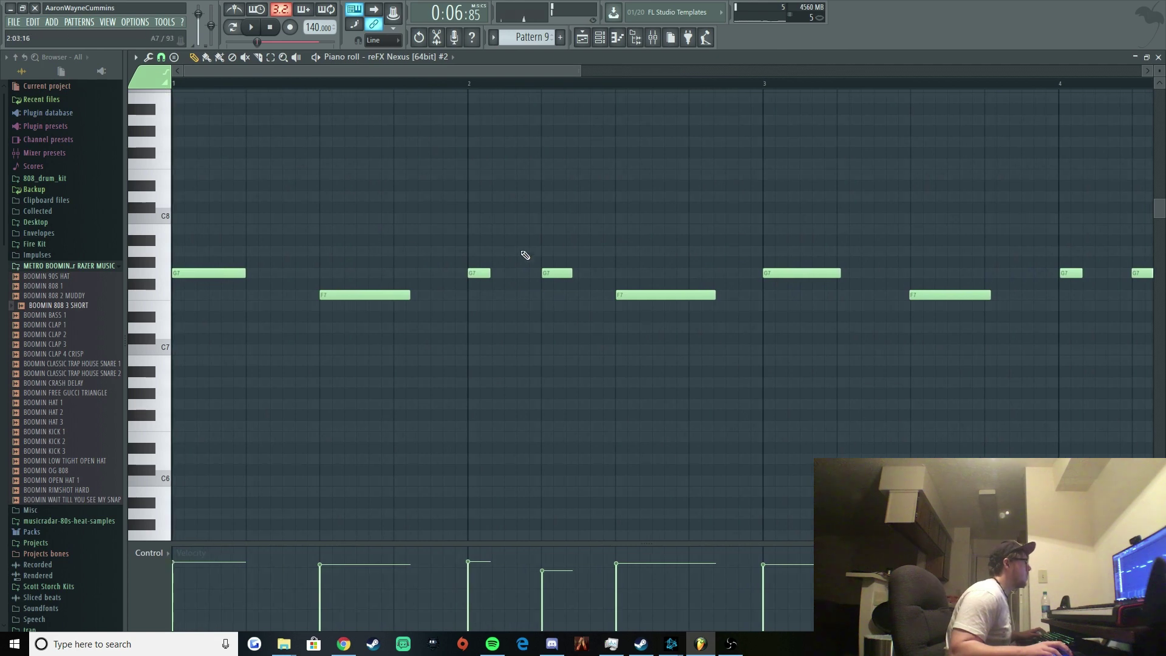
pyautogui.moveTo(487, 263); pyautogui.dragTo(467, 203)
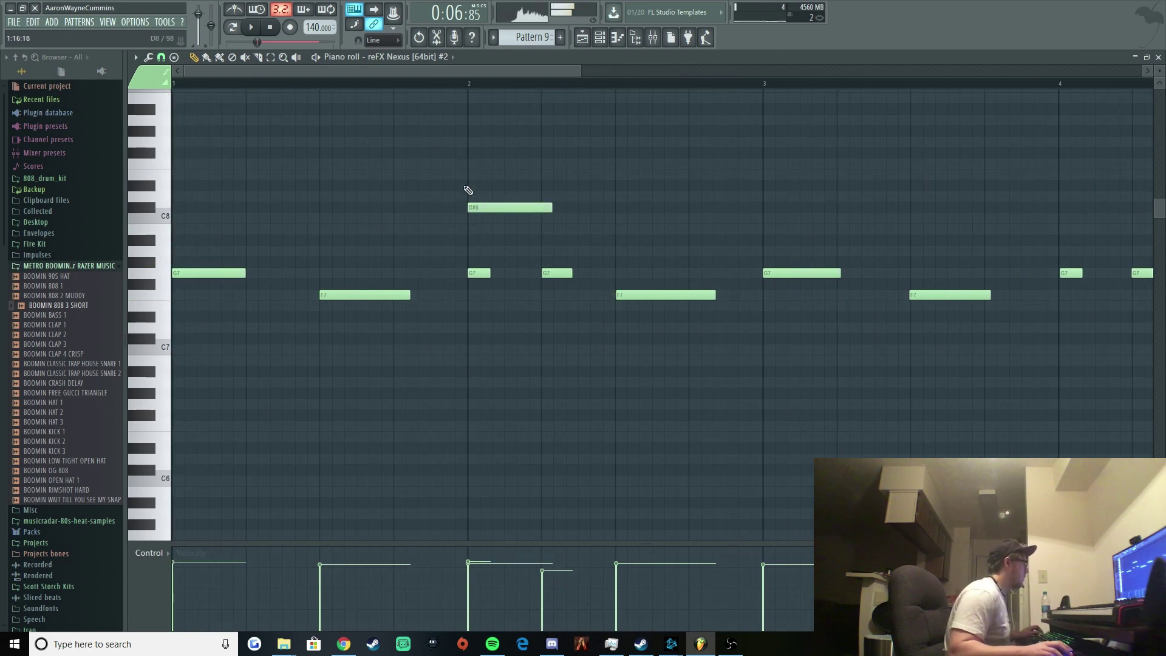
pyautogui.moveTo(461, 243); pyautogui.dragTo(563, 328)
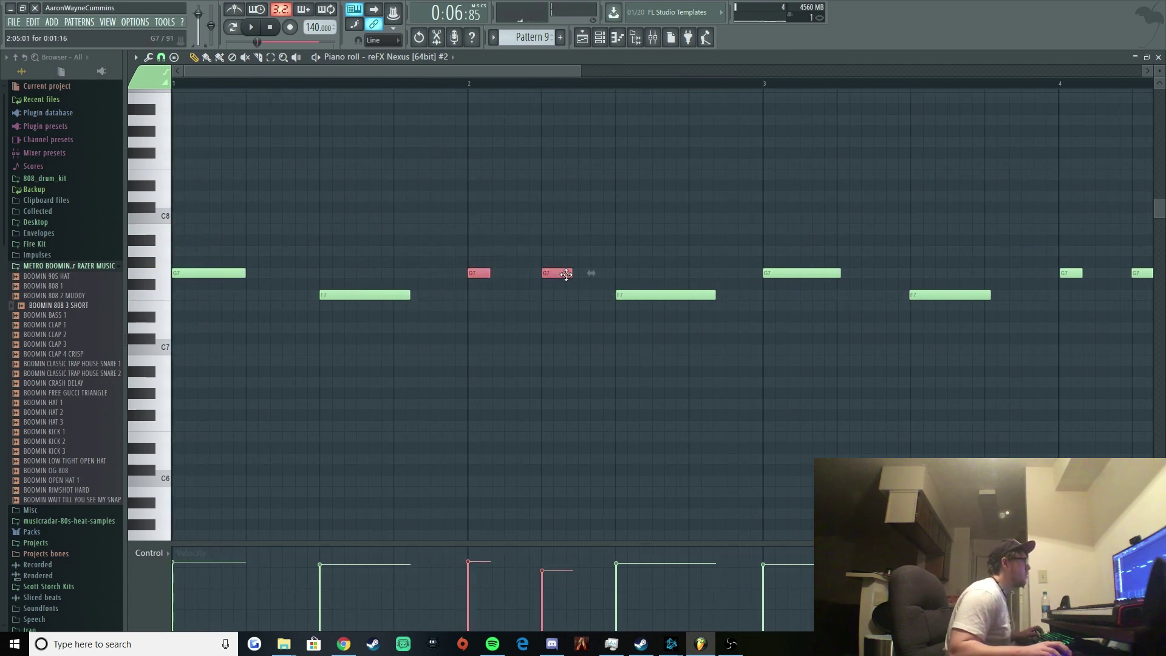
pyautogui.hotkey('ctrl', 'c')
pyautogui.hotkey('ctrl', 'v')
pyautogui.hotkey('ctrl', 'Up')
# Step: Record C5 and G5 notes alternating with D#5 into Pattern 10 using PN Nexus Grandpiano, and open the recording in the piano roll
pyautogui.press('space')
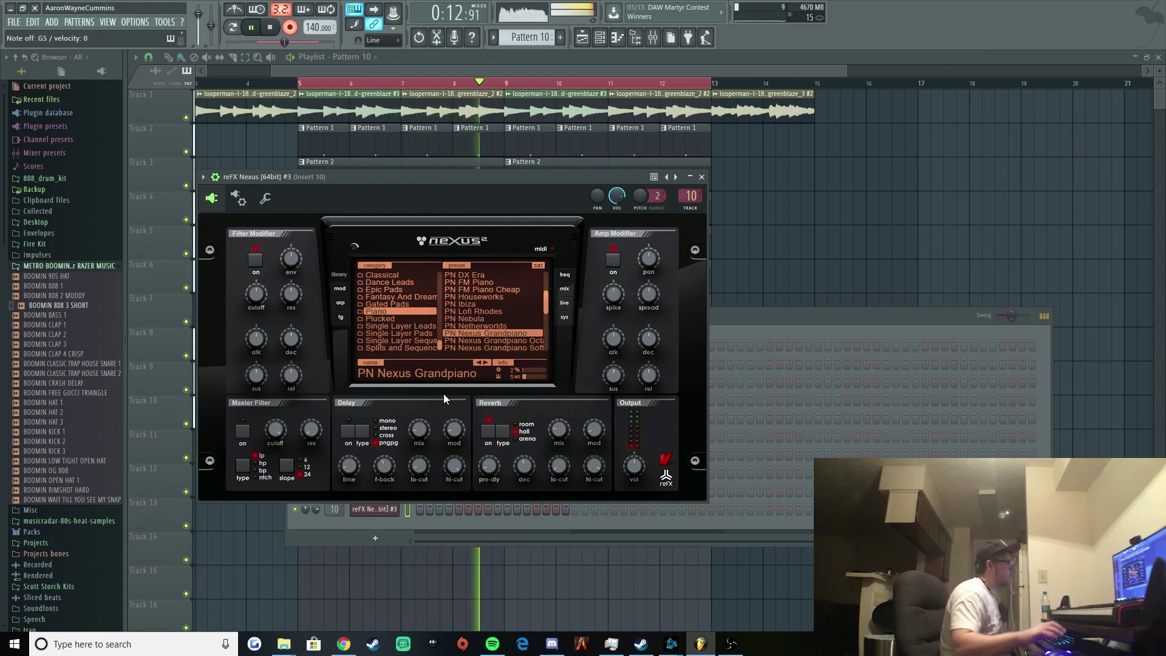
pyautogui.press('space')
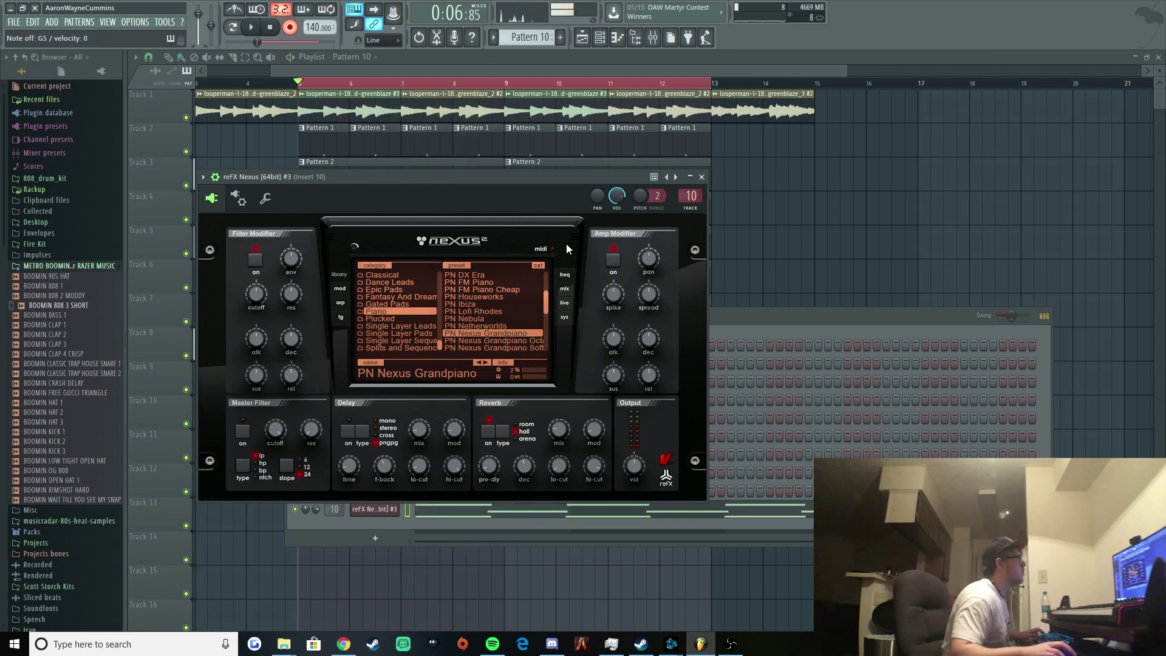
pyautogui.click(618, 514)
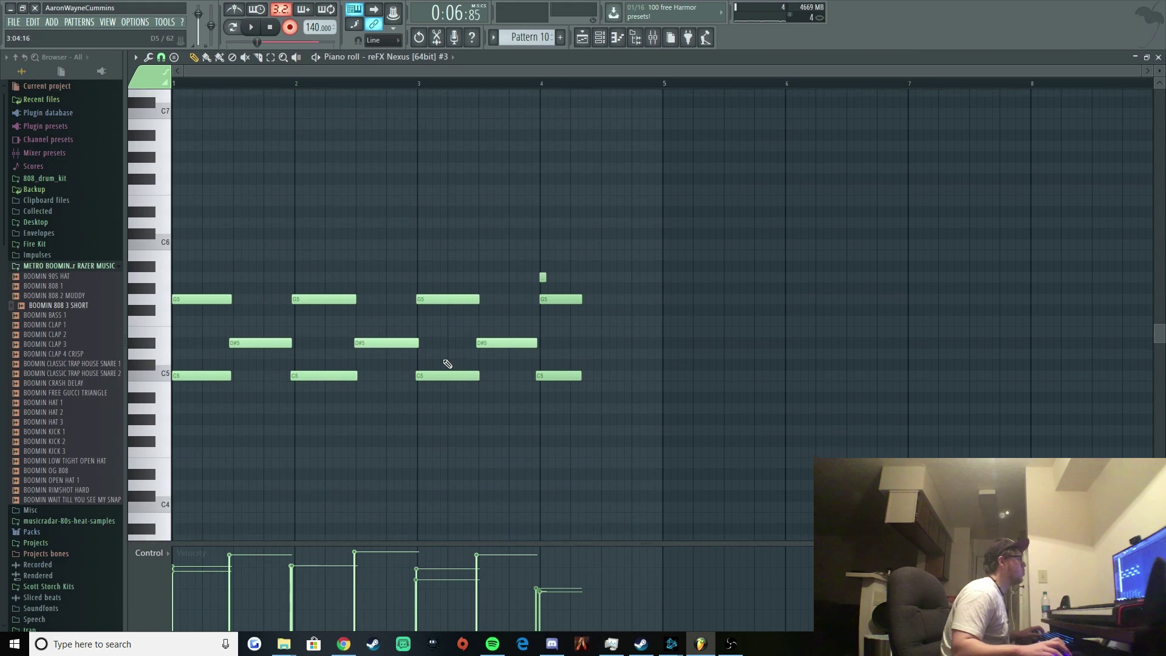
# Step: Lower the volume of mixer insert 8 to 66% (-8.2 dB) while the beat plays
pyautogui.rightClick(279, 211)
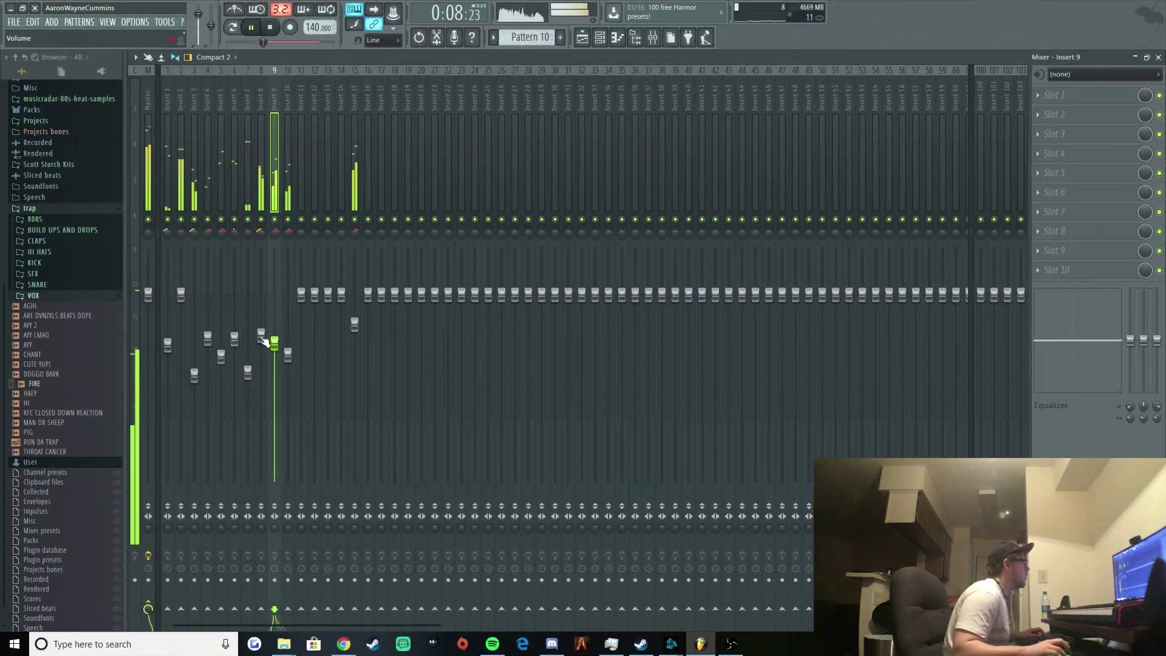
pyautogui.moveTo(262, 335); pyautogui.dragTo(262, 352)
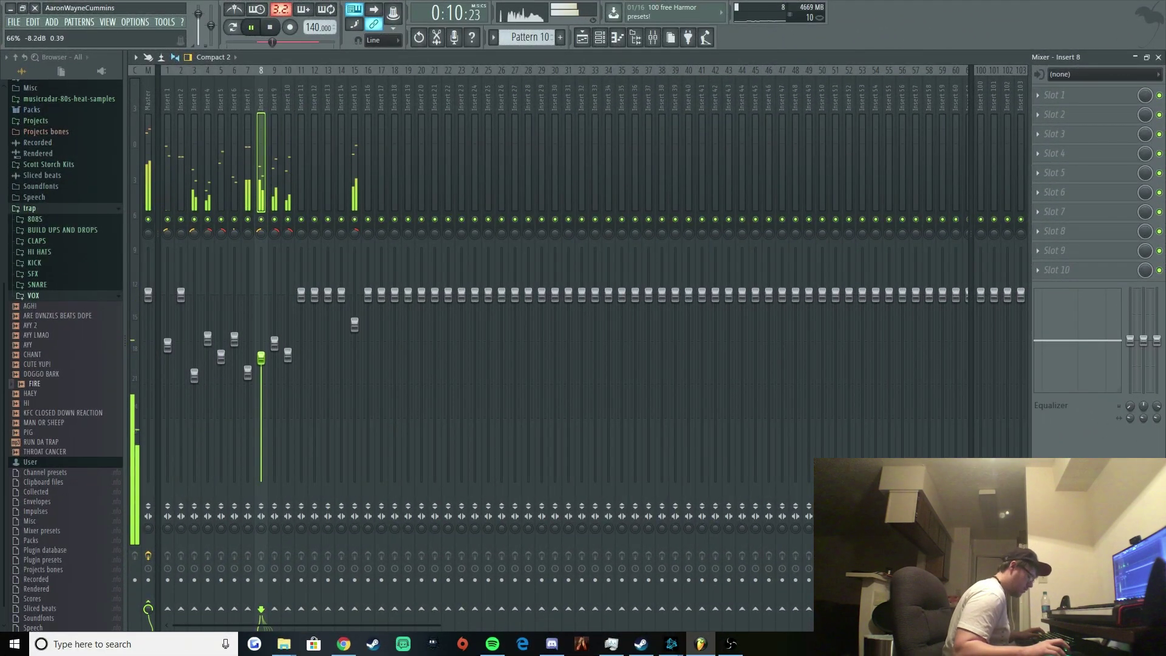
# Step: Open the first reFX Nexus channel, with the WW Hohner Blockflute preset, and set its master filter cutoff to 91
pyautogui.click(598, 36)
pyautogui.click(380, 472)
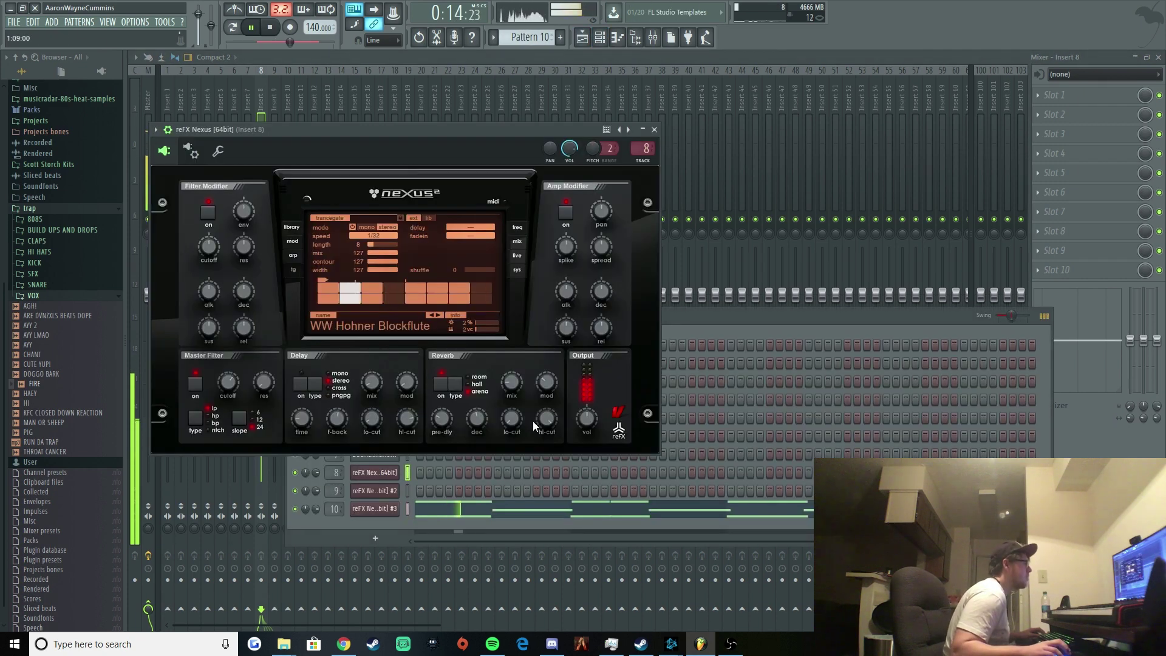
pyautogui.moveTo(501, 379); pyautogui.dragTo(517, 345)
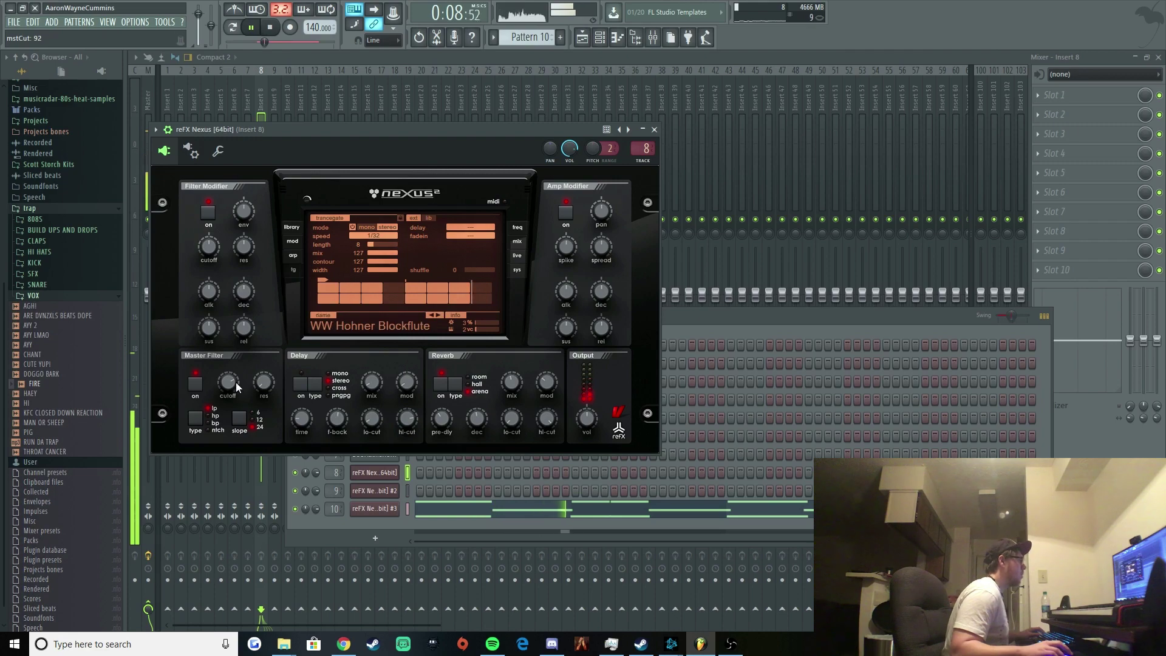
pyautogui.scroll(-1, 240, 385)
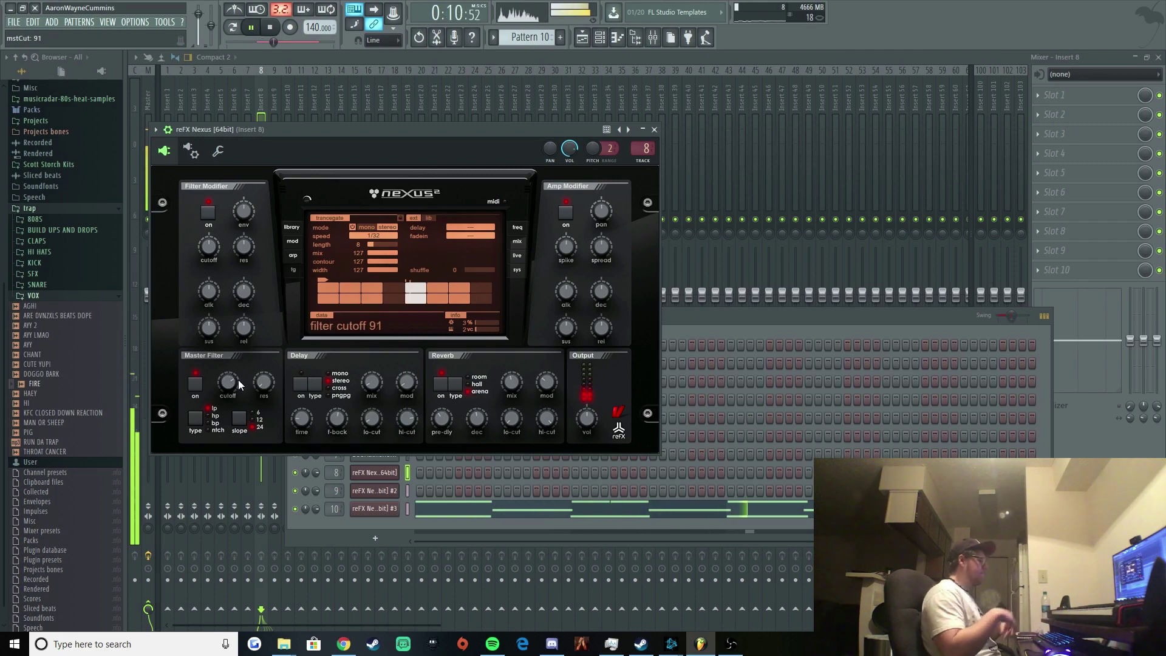